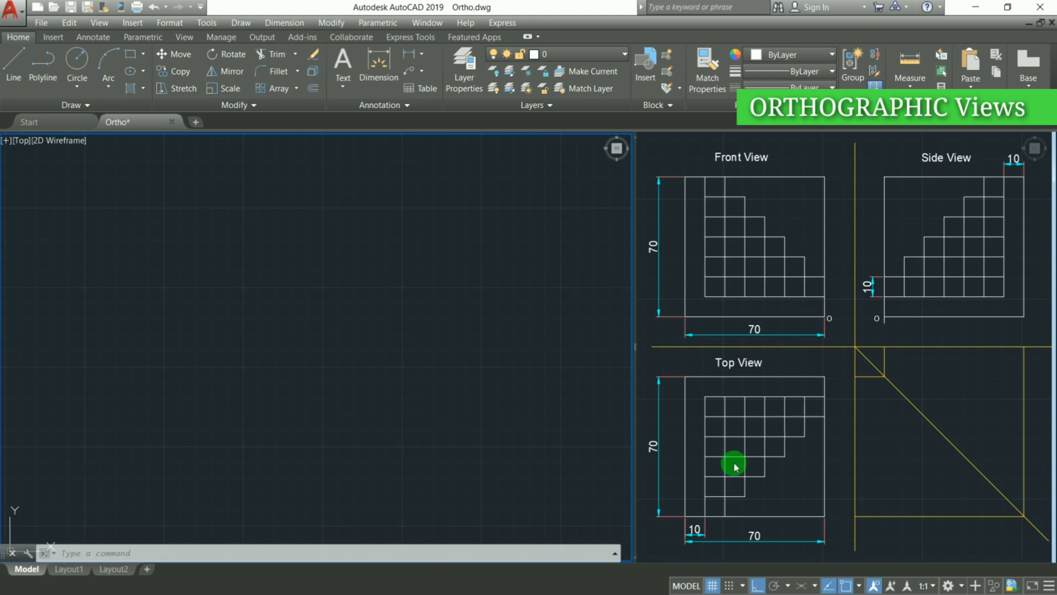
Turn on isometric drafting so the viewport shows an isometric grid
left_click(357, 325)
left_click(276, 287)
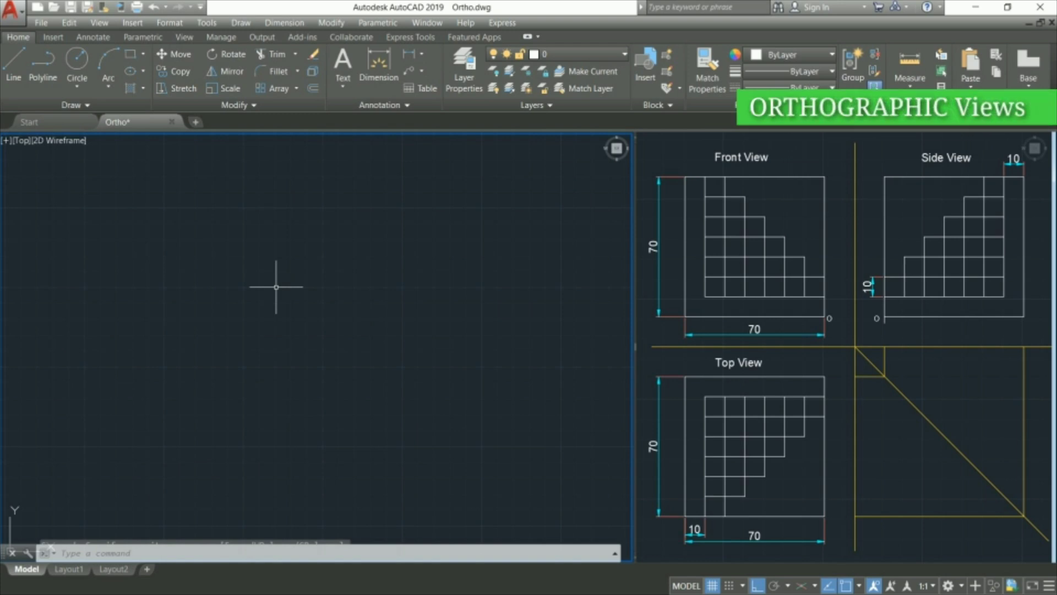
left_click(281, 282)
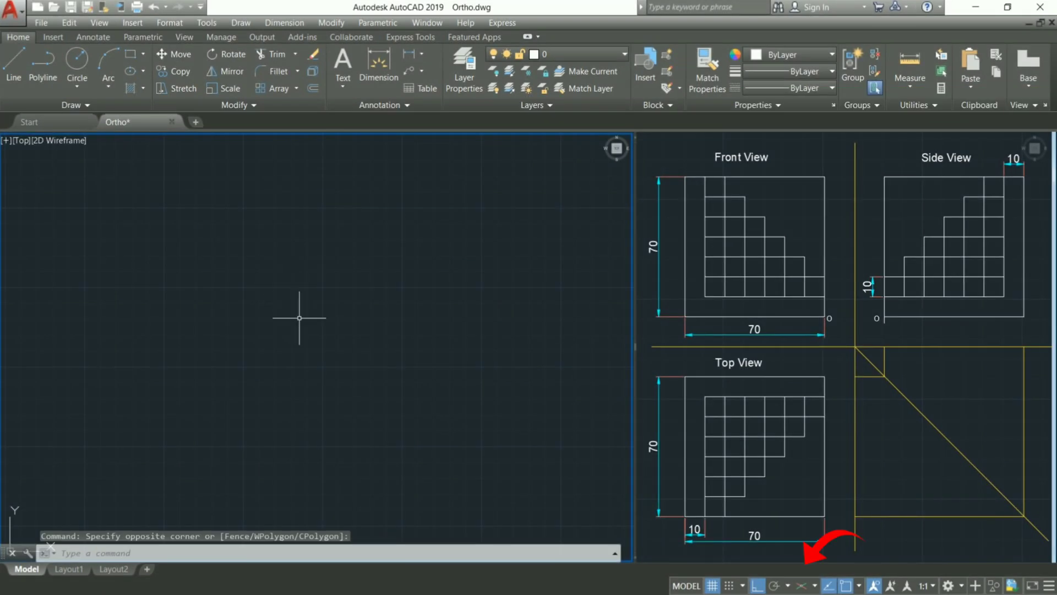
left_click(808, 587)
left_click(411, 364)
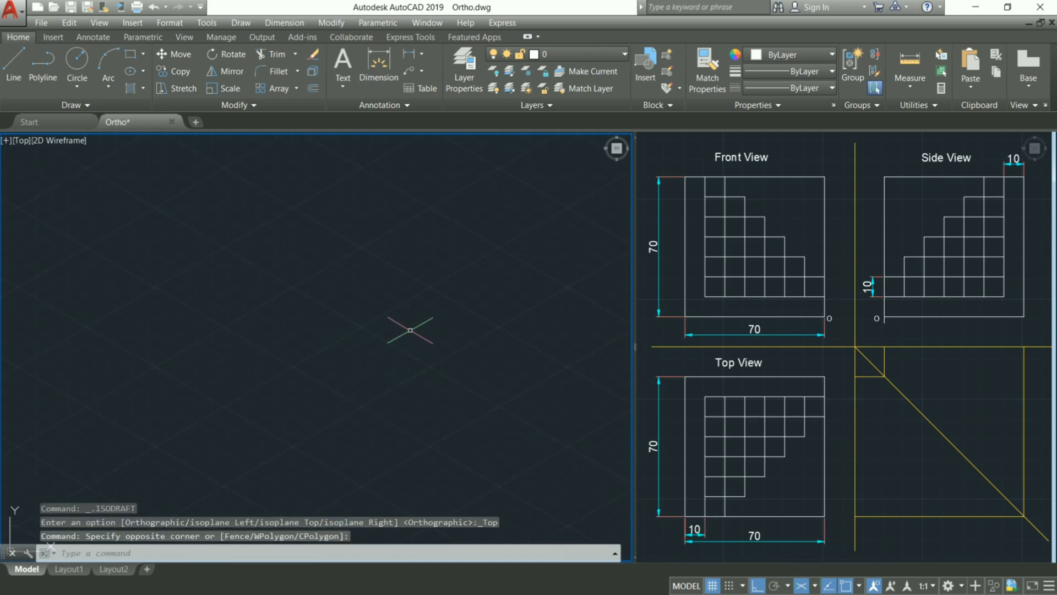
Cycle the isoplanes until Isoplane Top is active
key("F5")
key("F5")
key("F5")
key("F5")
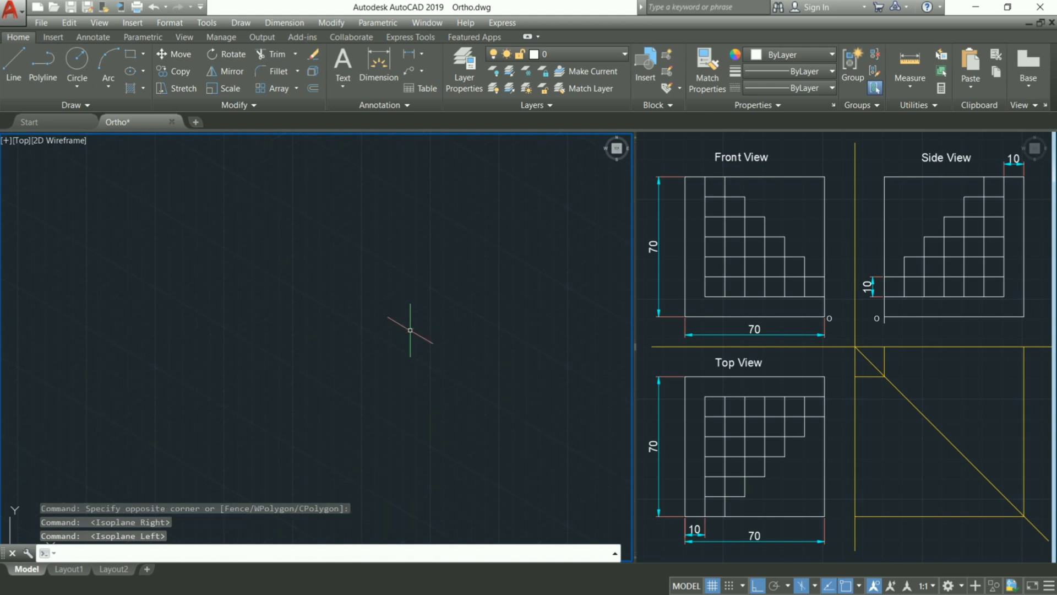
key("F5")
key("F5")
key("F5")
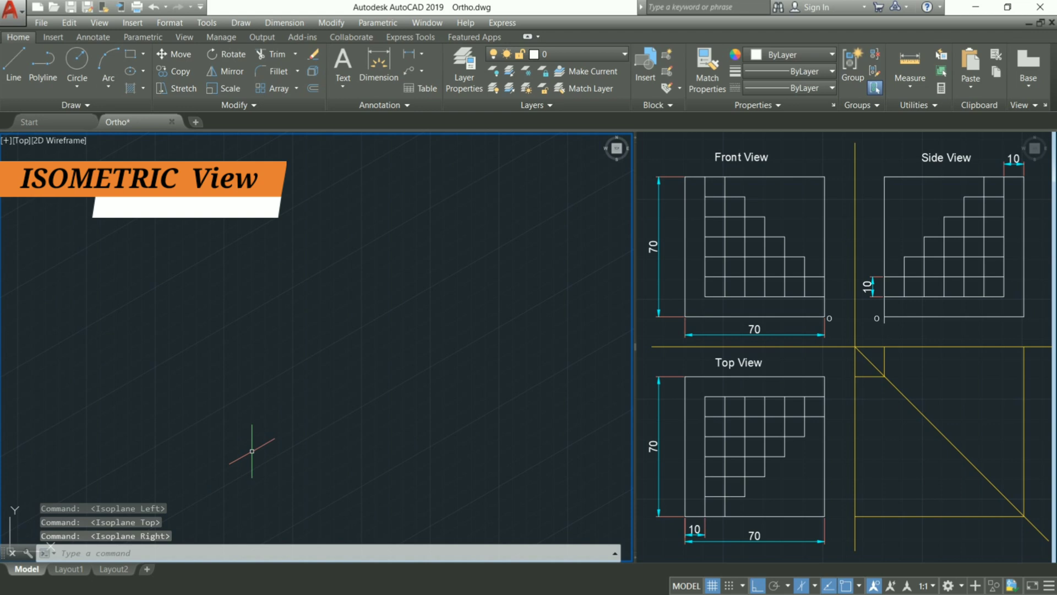
key("F5")
key("F5")
left_click(296, 331)
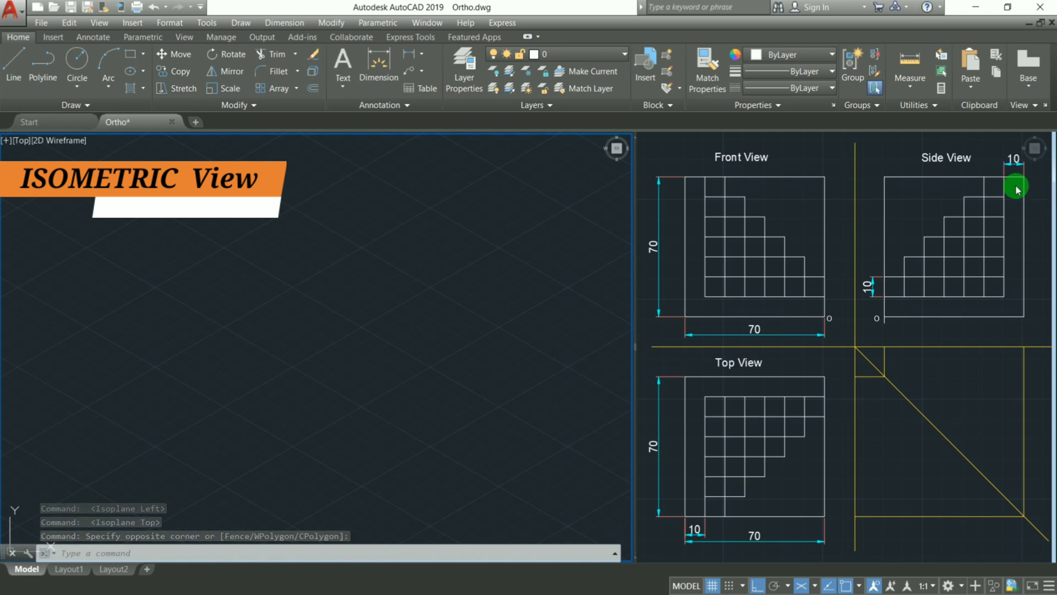
left_click(521, 337)
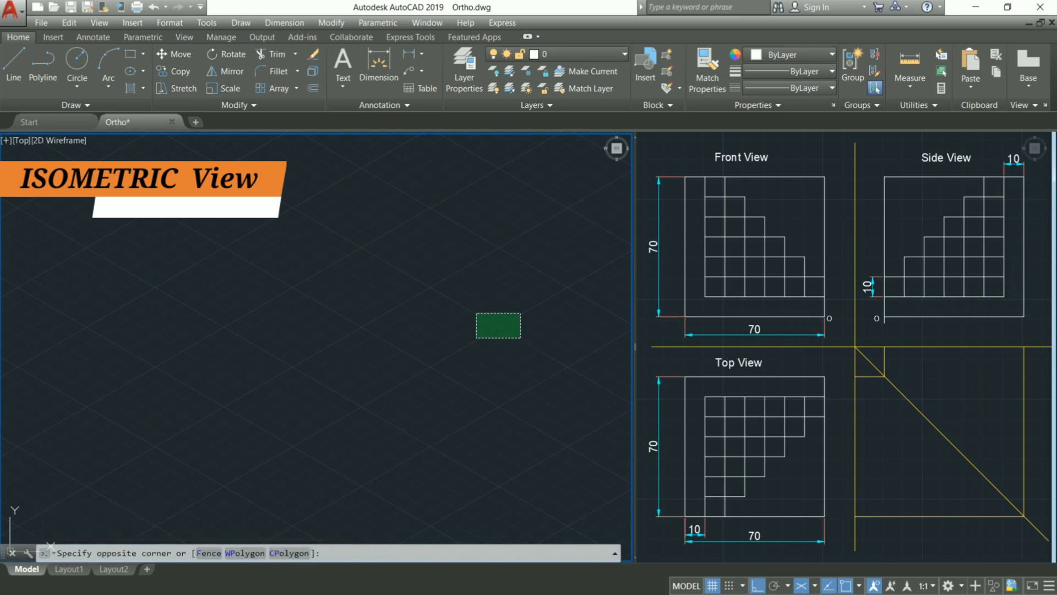
Start the hexagon with a 70-unit bottom edge and a 70-unit vertical left edge
left_click(477, 313)
type("l")
key("Return")
left_click(285, 455)
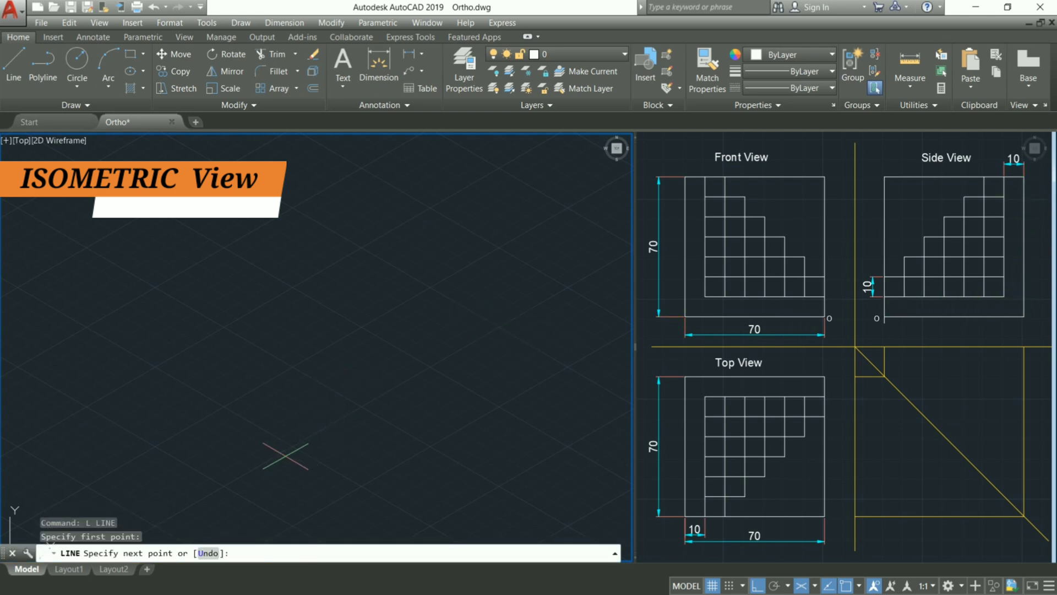
type("70")
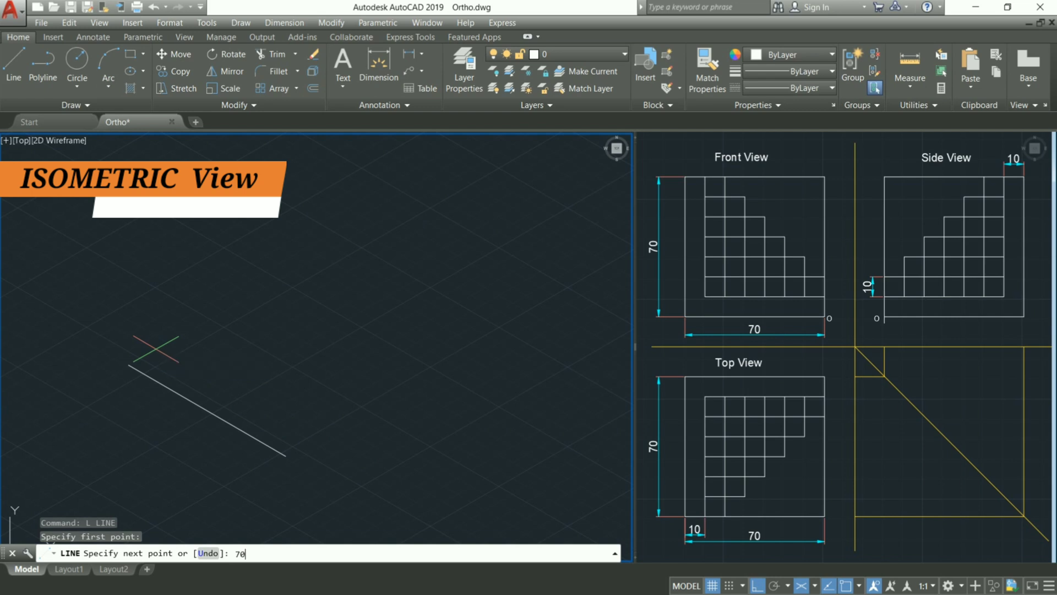
key("Return")
key("F5")
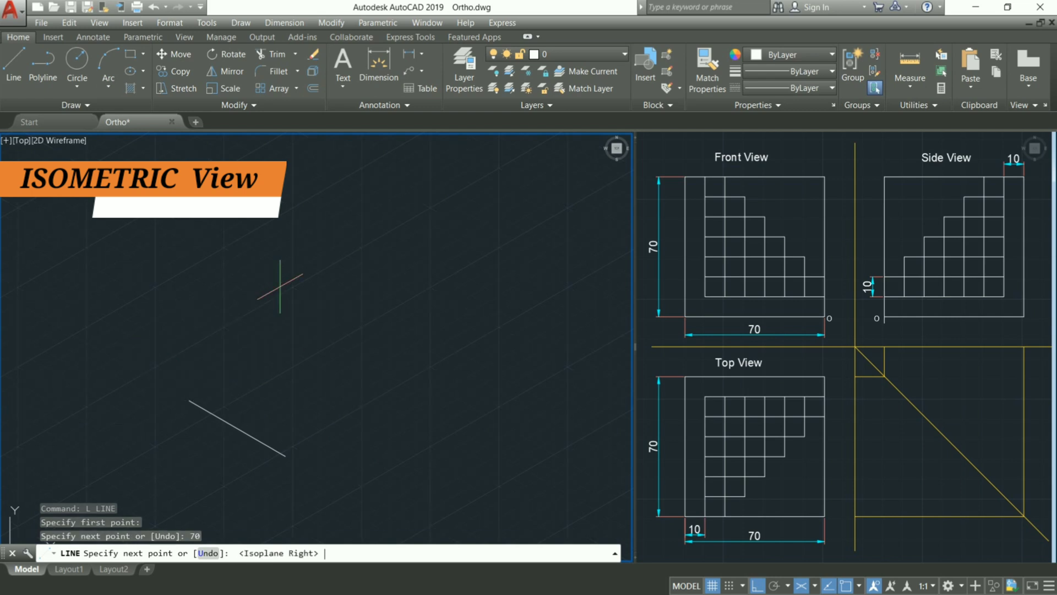
type("70")
key("Return")
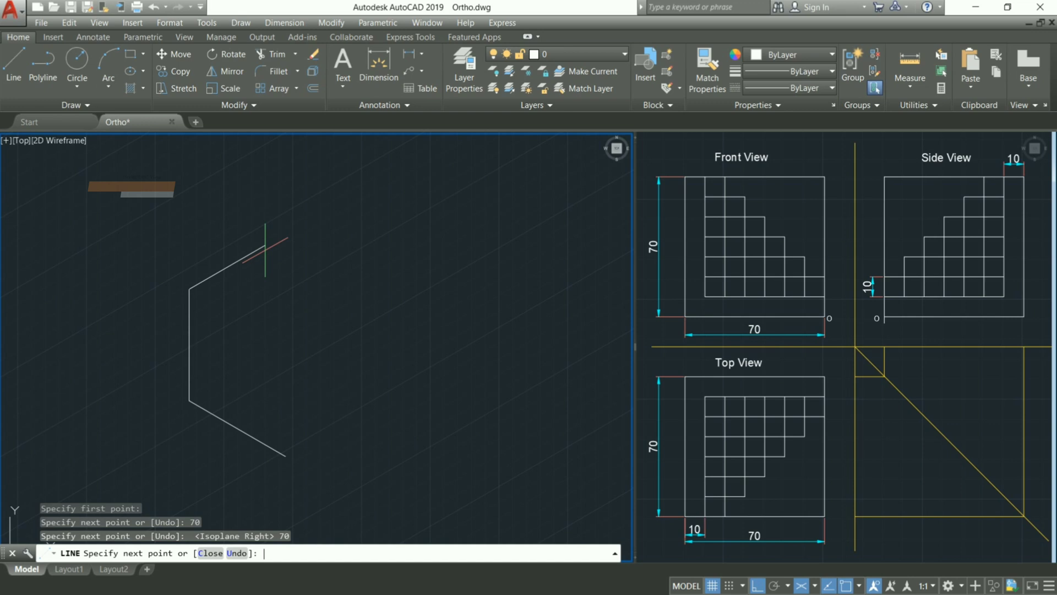
Add the remaining 70-unit top and right edges and close the hexagon
type("70")
key("Return")
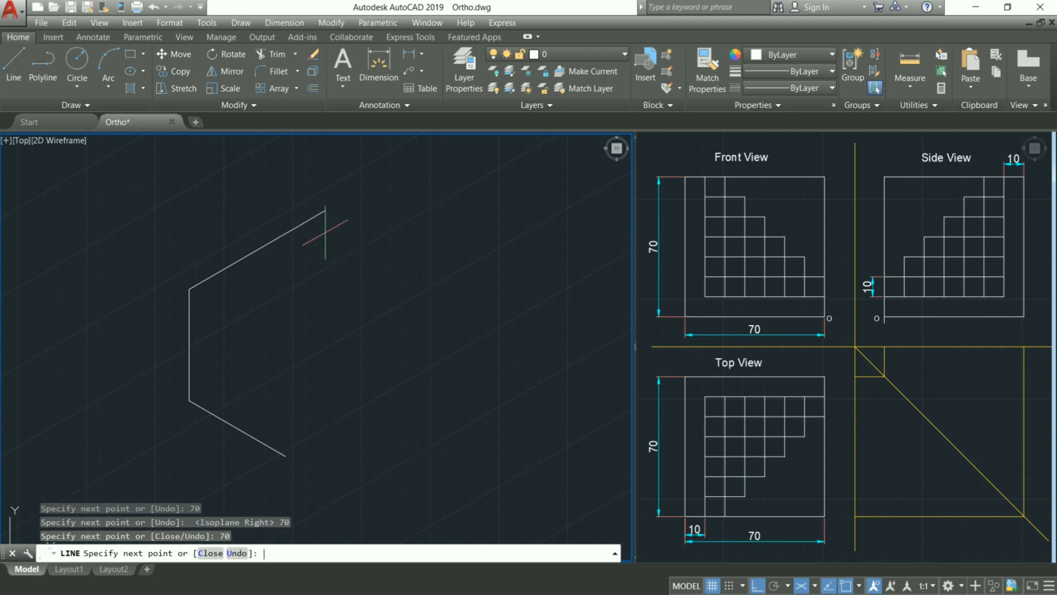
key("F5")
type("70")
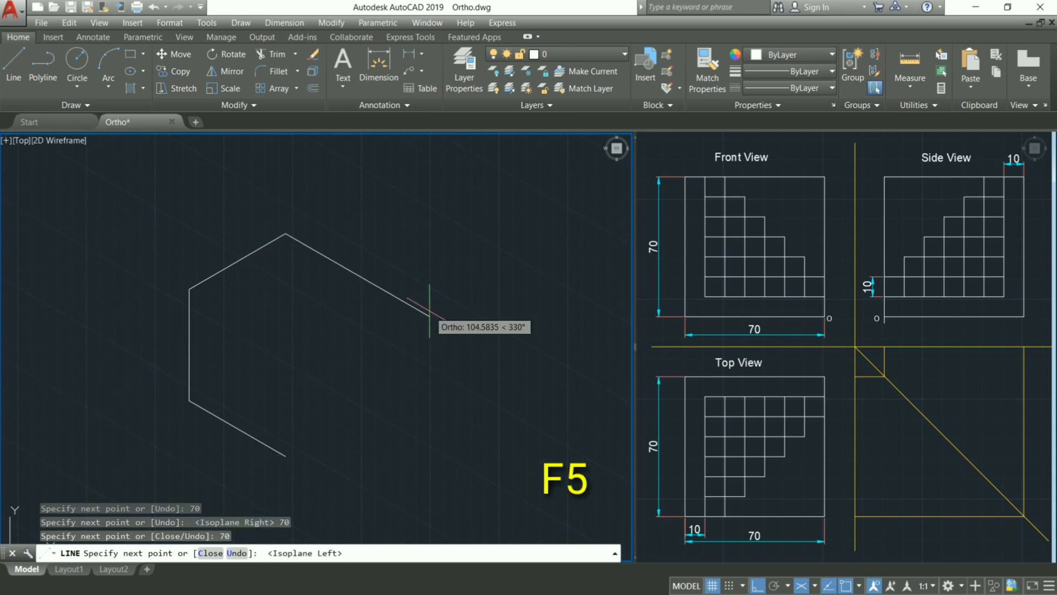
key("Return")
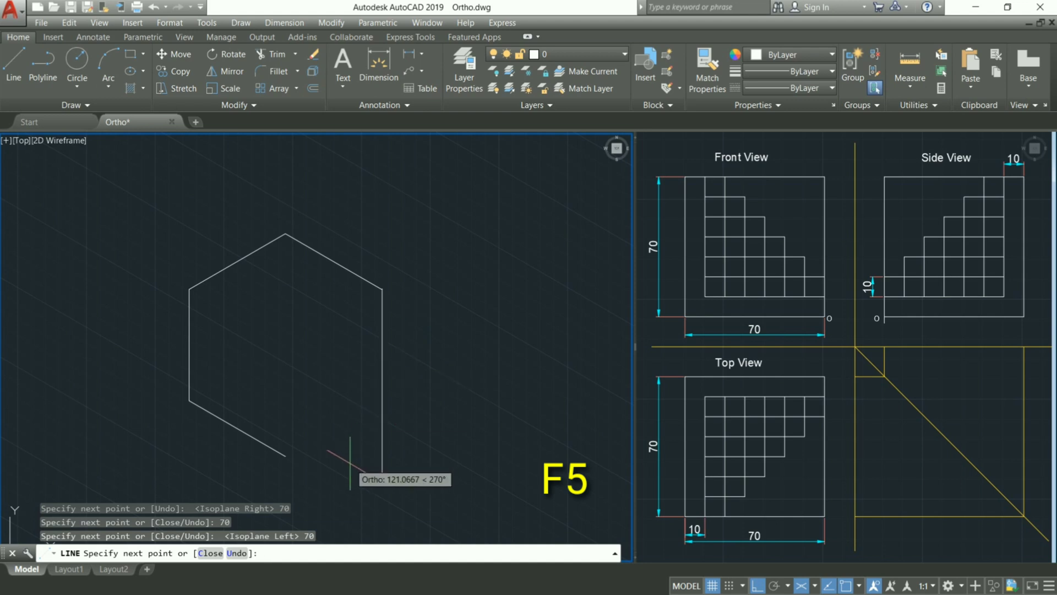
type("70")
key("Return")
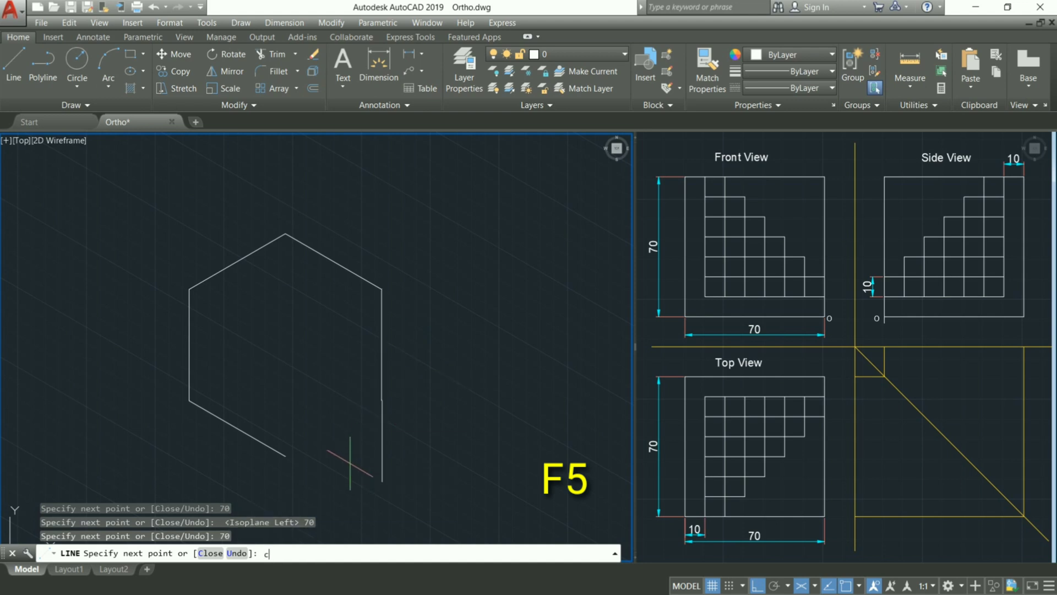
type("c")
key("Return")
Select the hexagon's two lower edges
left_click(259, 348)
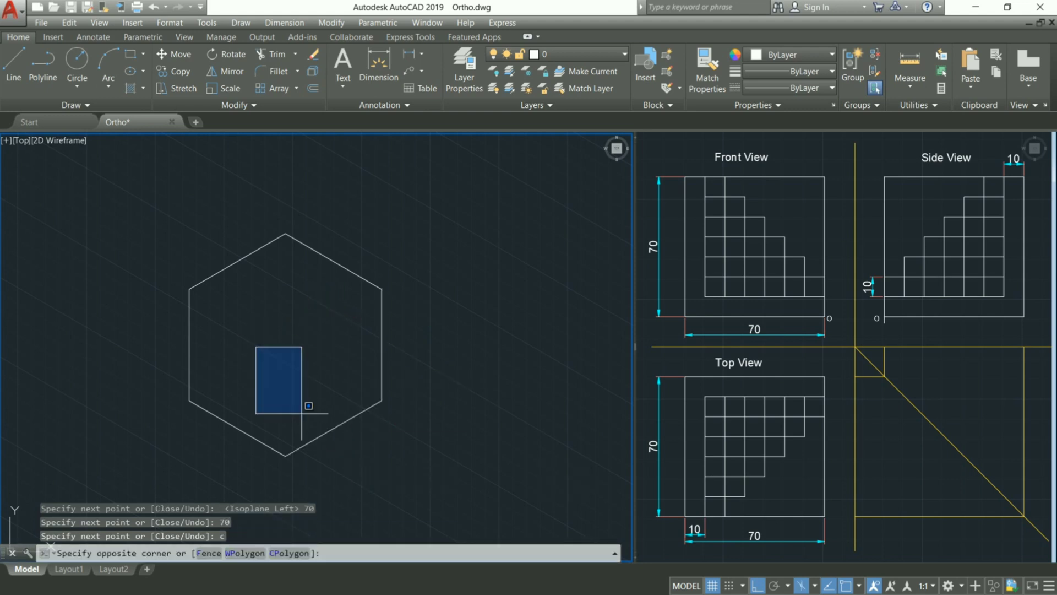
left_click(304, 406)
left_click(312, 432)
left_click(225, 458)
Copy the two lower hexagon edges 10 units upward
type("co")
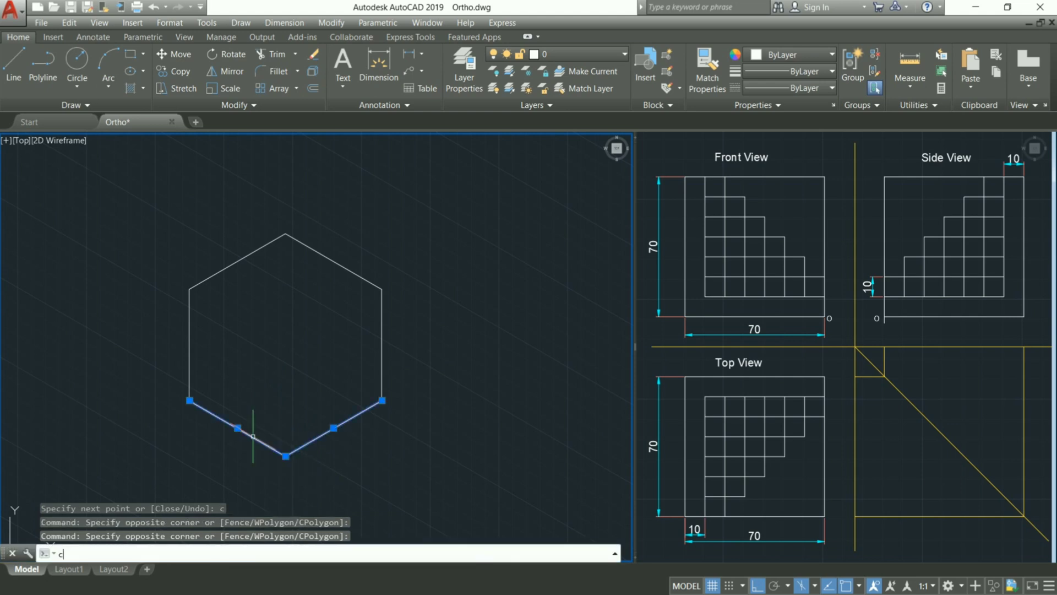
key("Return")
left_click(298, 409)
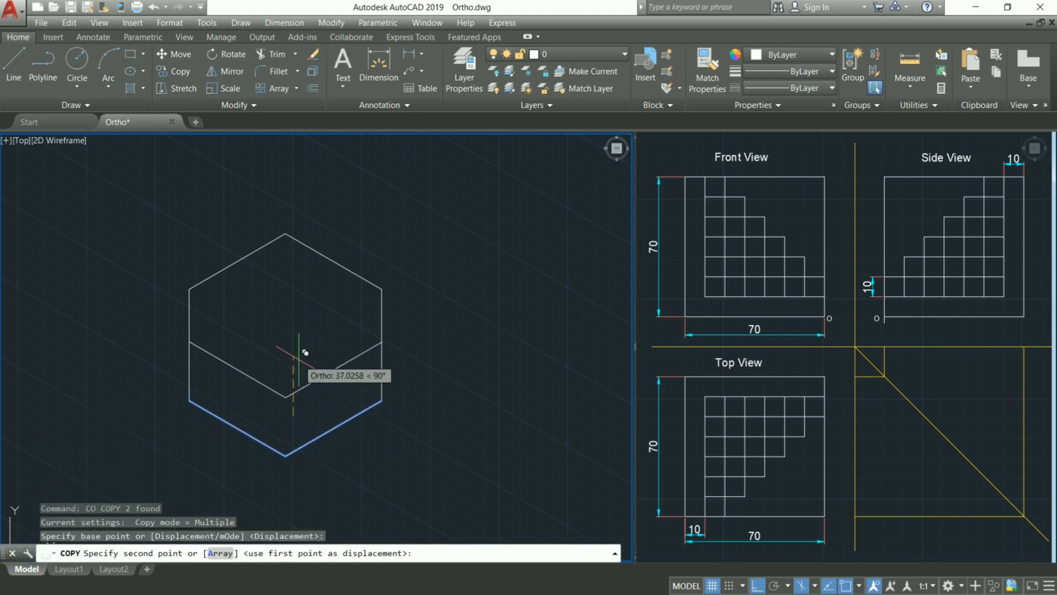
type("10")
key("Return")
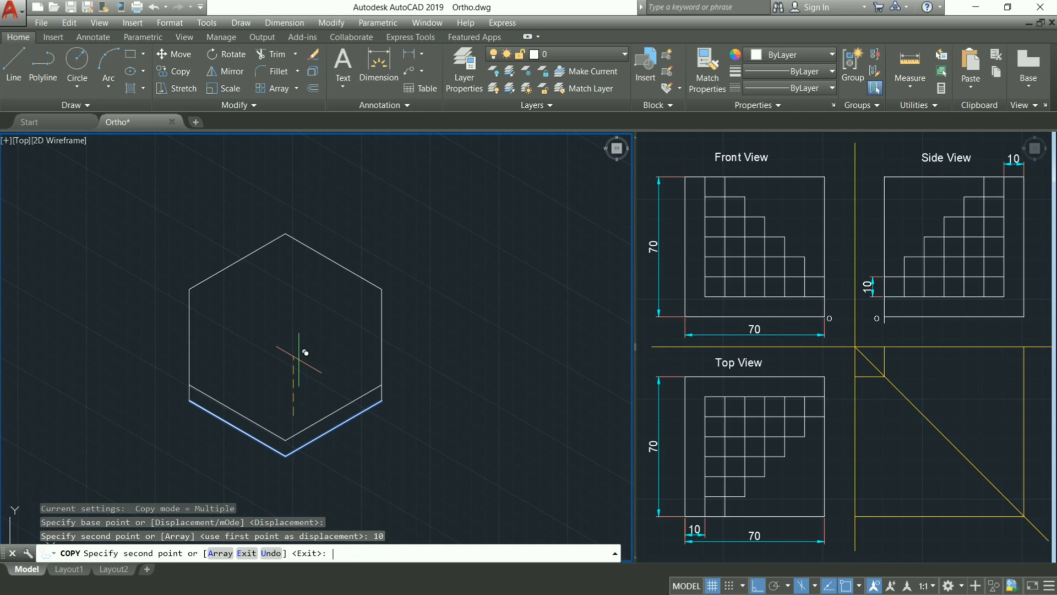
key("Return")
Copy the upper-right and right hexagon edges 10 units inward on the top isoplane
left_click(407, 257)
left_click(365, 310)
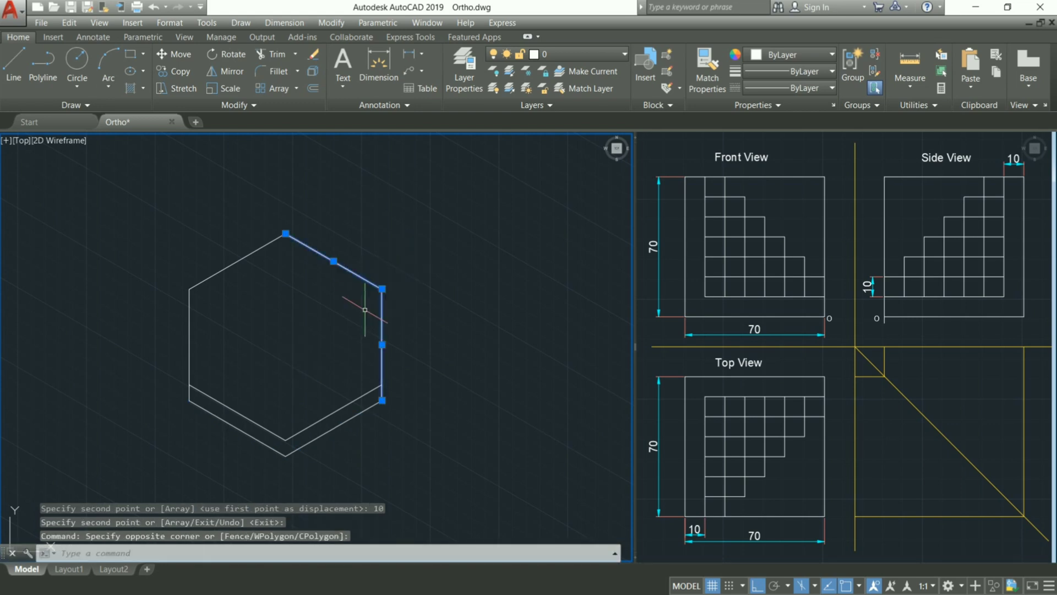
type("co")
key("Return")
left_click(364, 310)
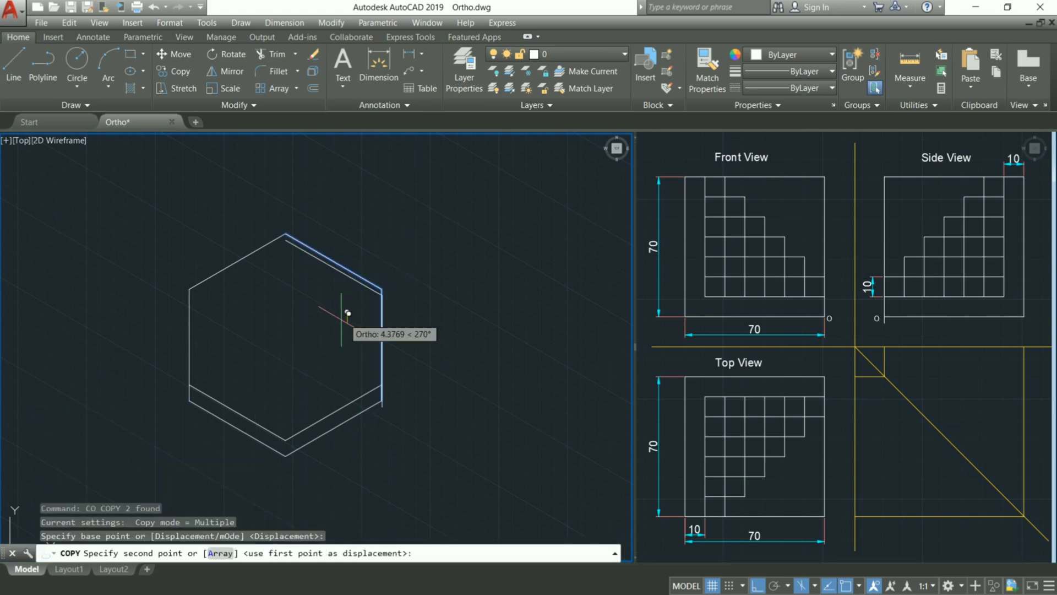
key("F5")
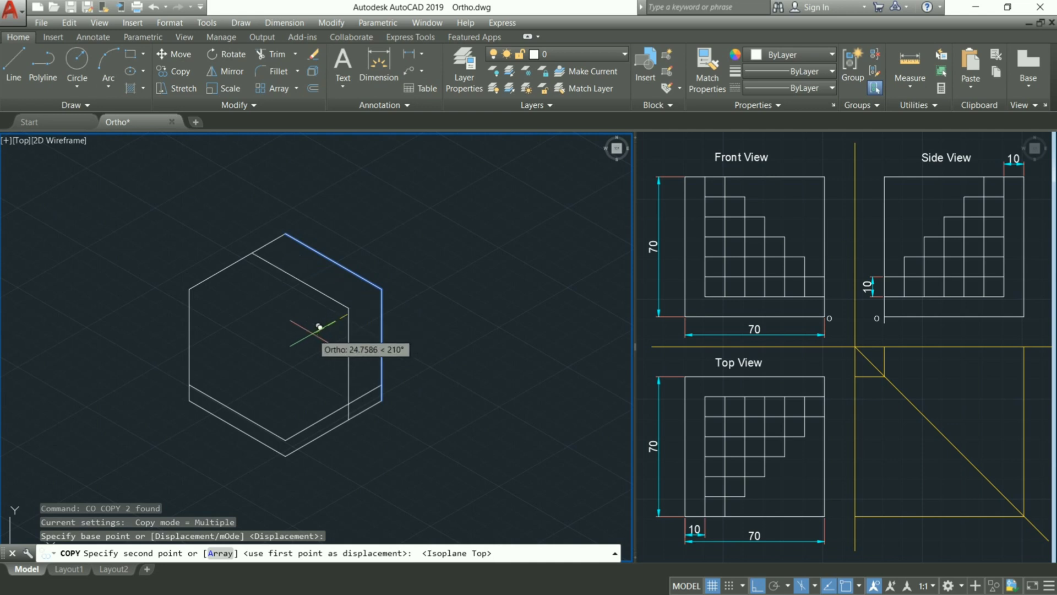
type("10")
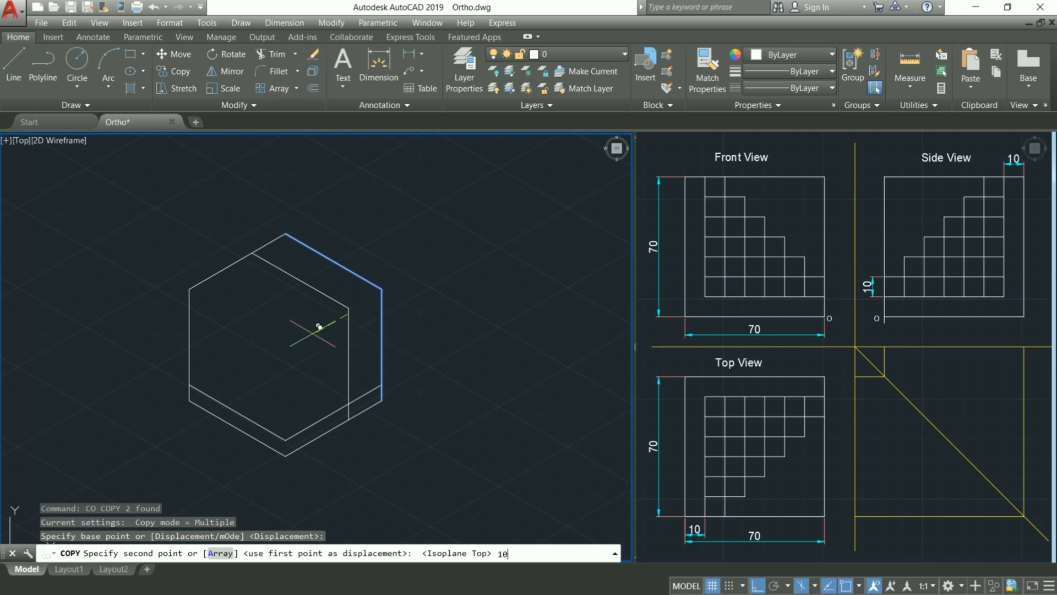
key("Return")
Copy the two left hexagon edges 10 units inward
key("Return")
left_click(225, 324)
left_click(168, 273)
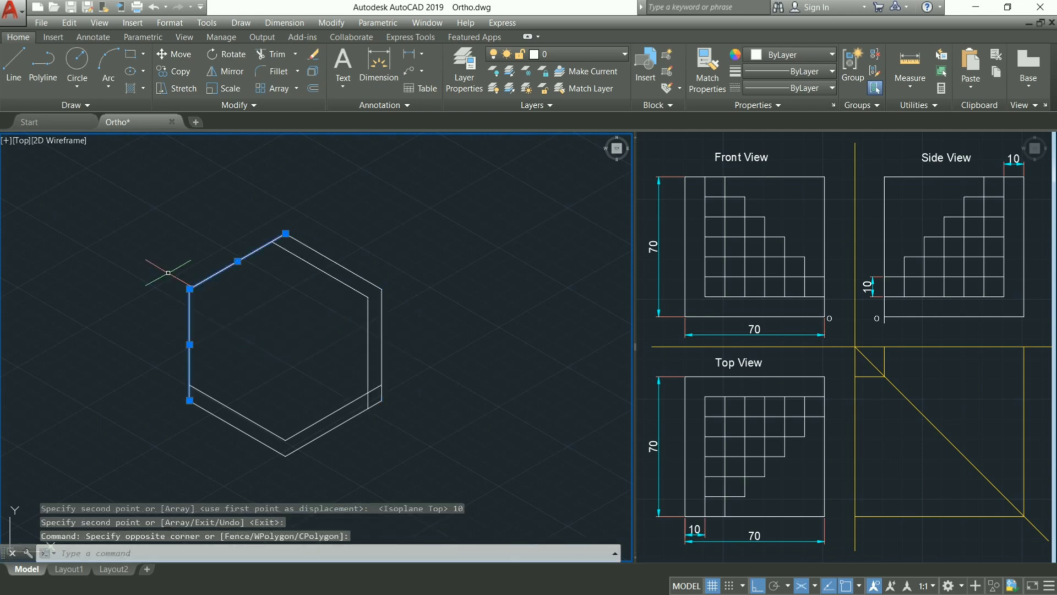
key("Return")
left_click(189, 287)
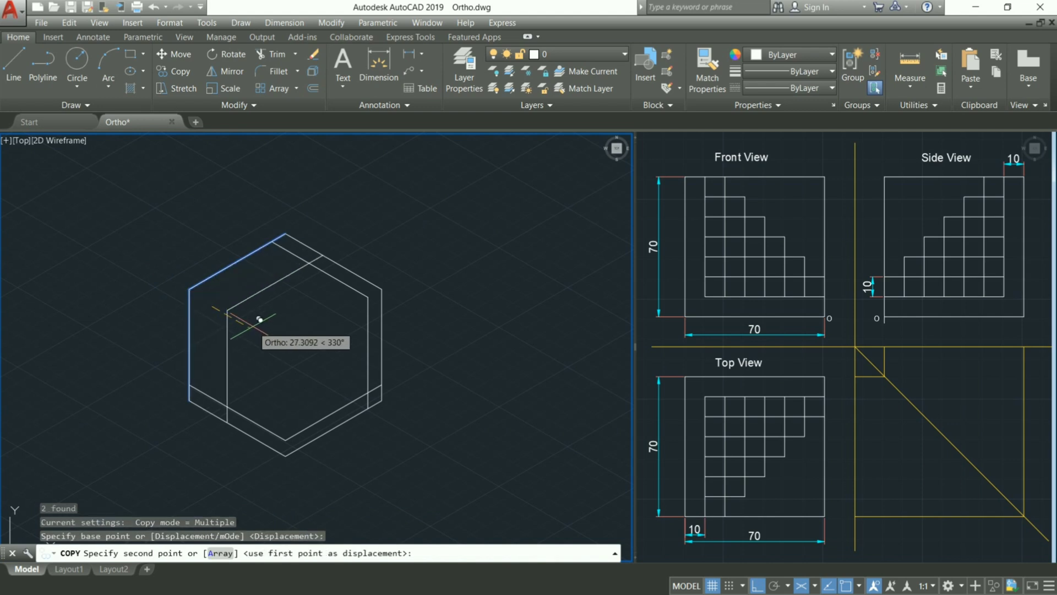
type("10")
key("Return")
key("Escape")
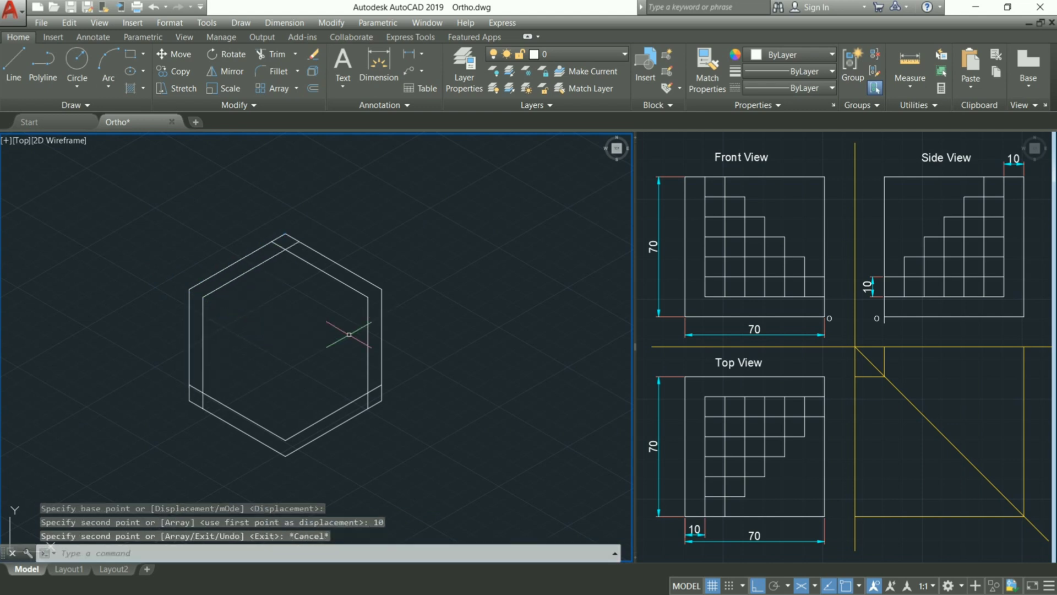
Trim the overlapping line ends at the hexagon's top corner
type("tr")
key("Return")
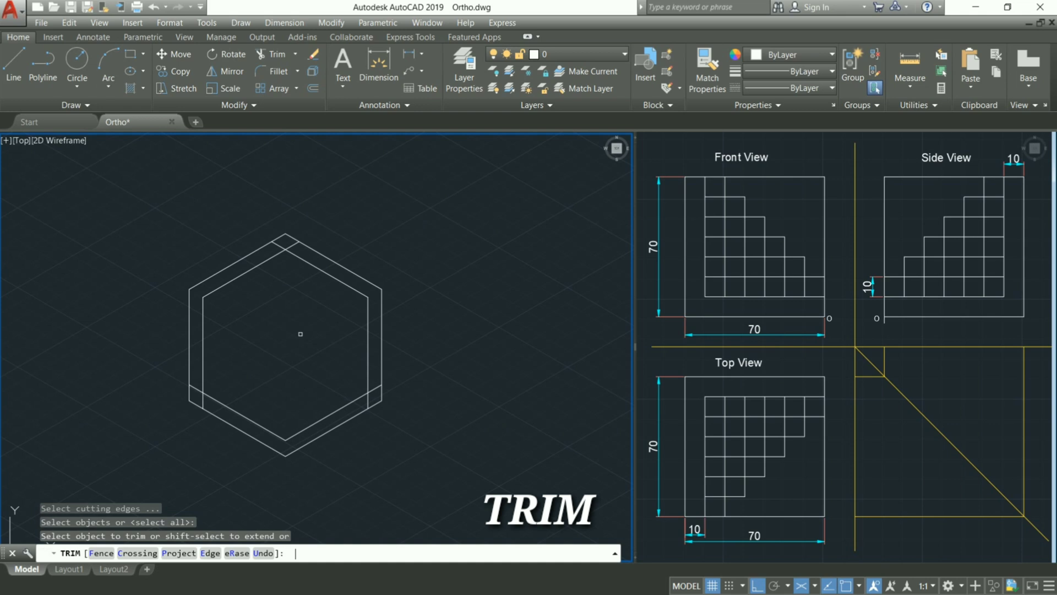
scroll(285, 251, "up", 5)
middle_click_drag(299, 454, 320, 259)
left_click_drag(390, 344, 366, 331)
left_click(298, 318)
left_click(273, 331)
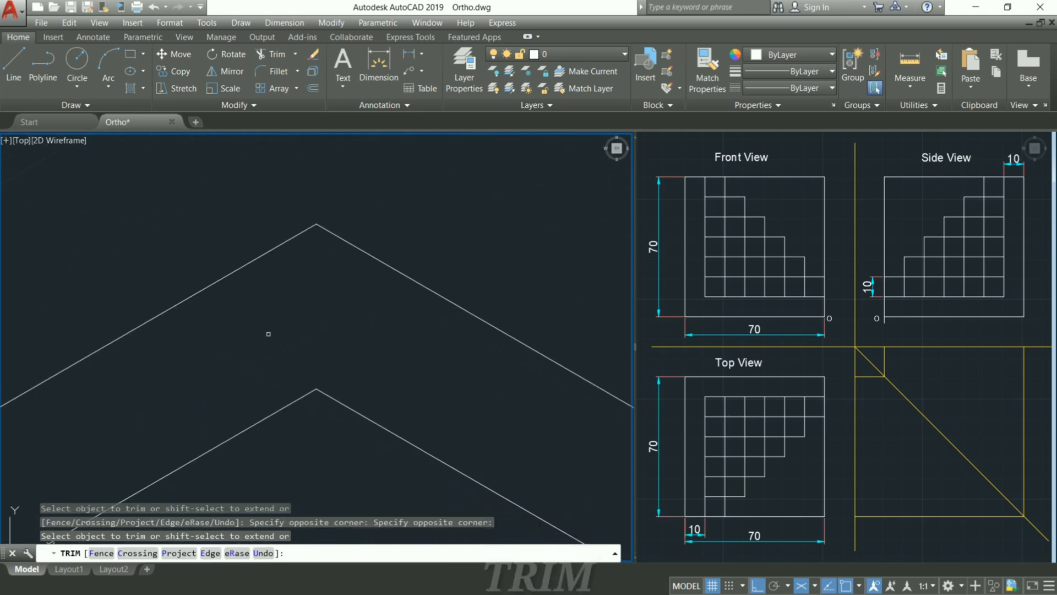
Trim the overshooting line ends along the left edge of the frame
scroll(268, 334, "down", 5)
middle_click_drag(350, 430, 357, 169)
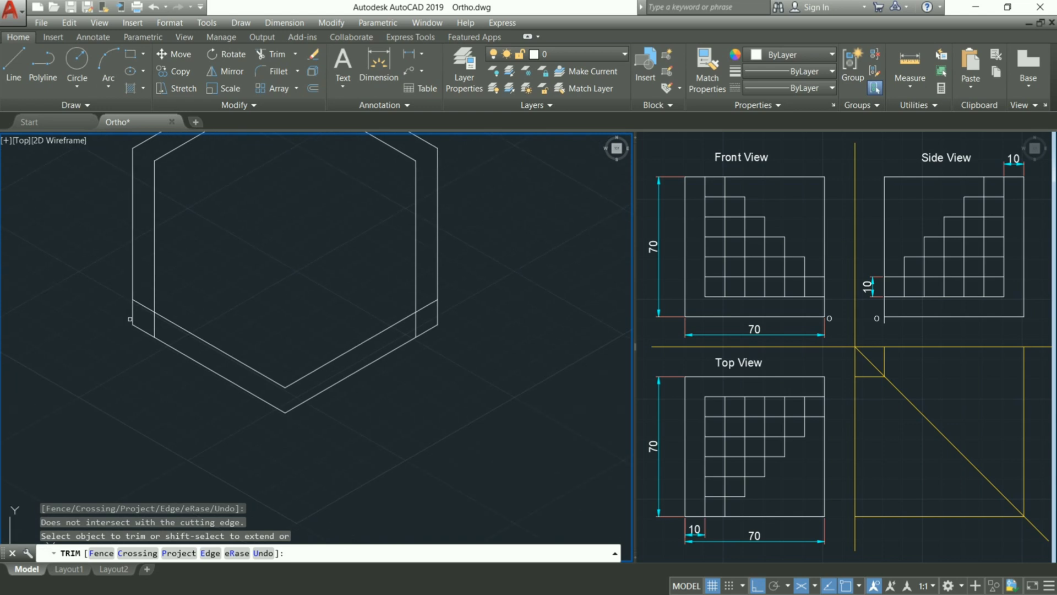
scroll(130, 319, "up", 5)
left_click(184, 288)
left_click(184, 198)
left_click(254, 324)
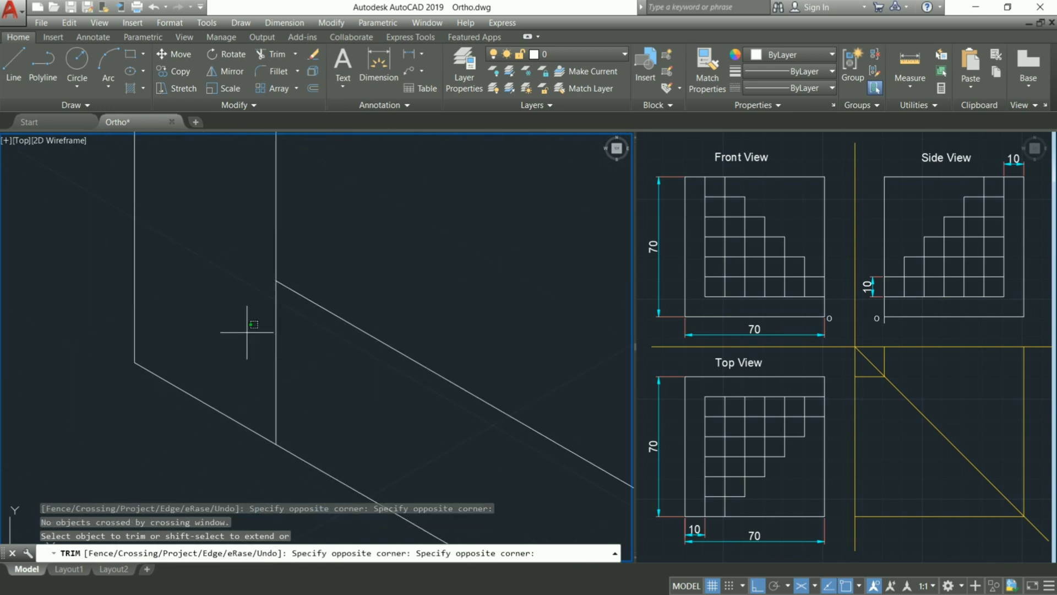
left_click(287, 341)
Trim the overshoot at the lower-right corner of the frame
scroll(287, 340, "down", 5)
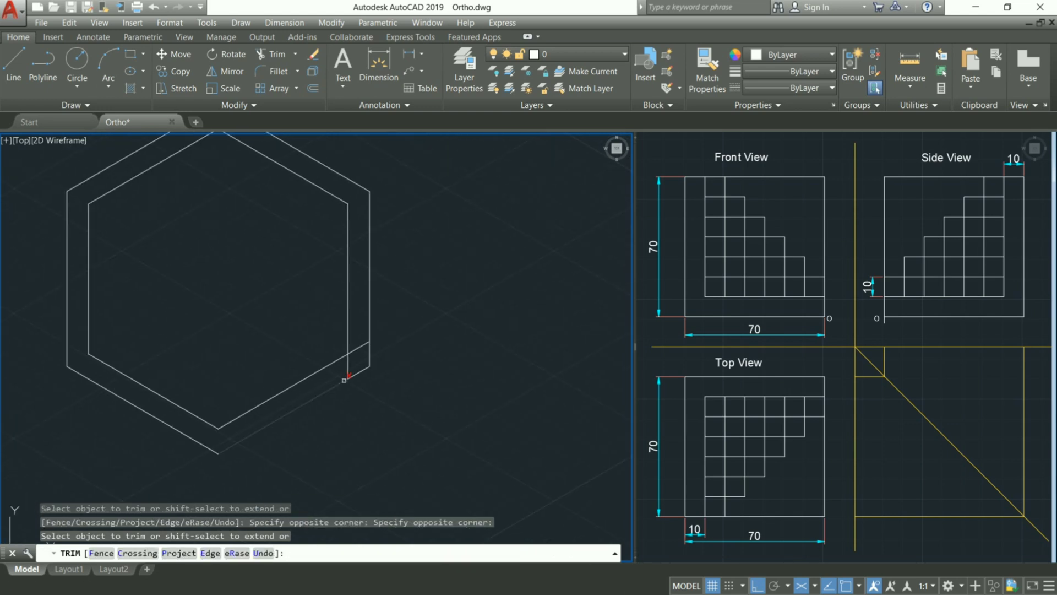
scroll(344, 380, "up", 5)
left_click(337, 270)
left_click(251, 404)
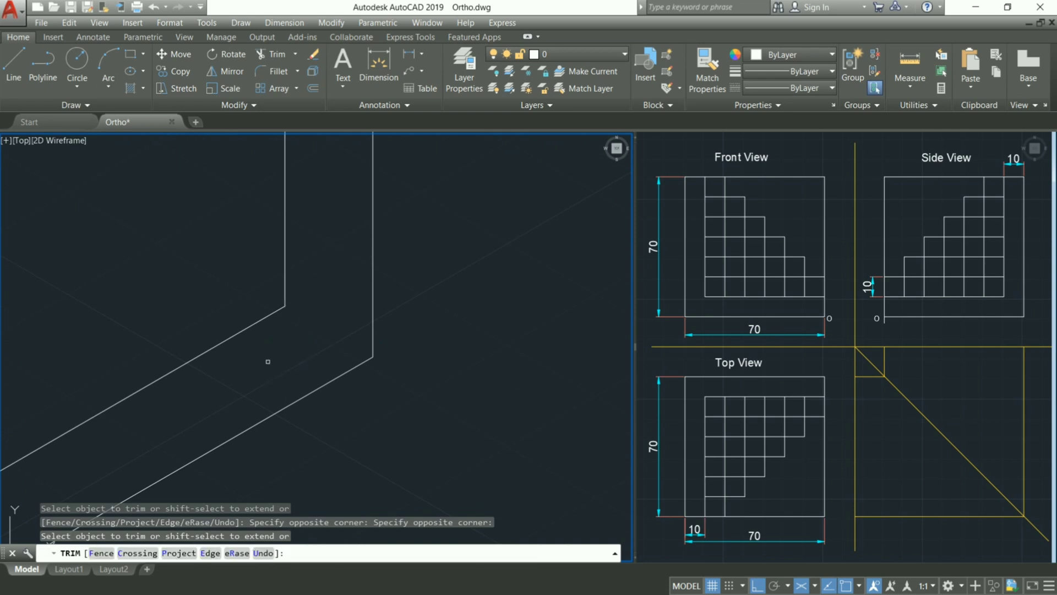
scroll(268, 361, "down", 5)
left_click(285, 351)
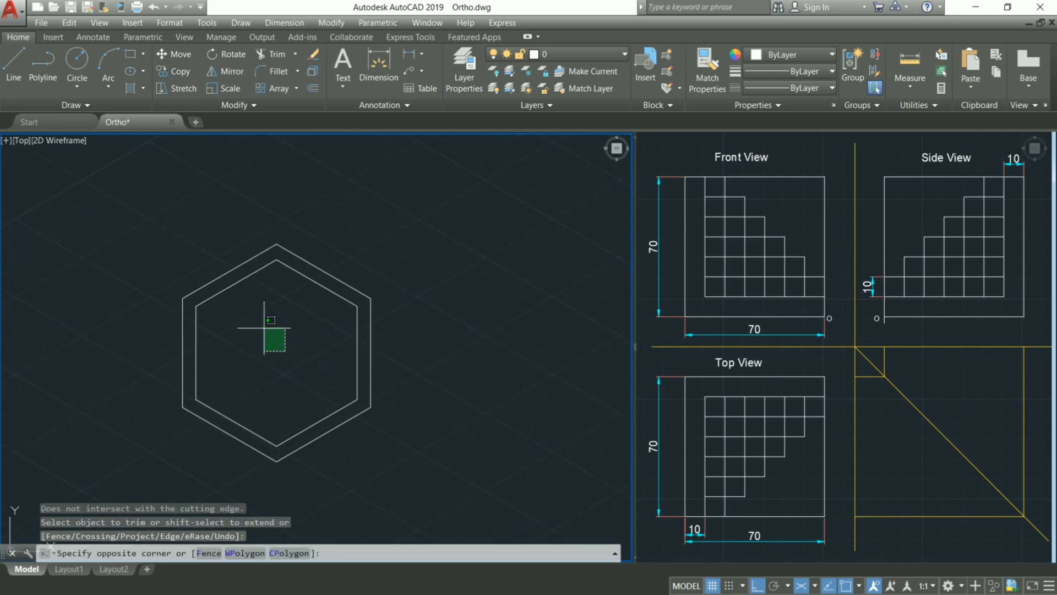
Draw lines joining the outer and inner hexagons at the upper-left and upper-right vertices
key("Escape")
type("l")
key("Return")
left_click(196, 305)
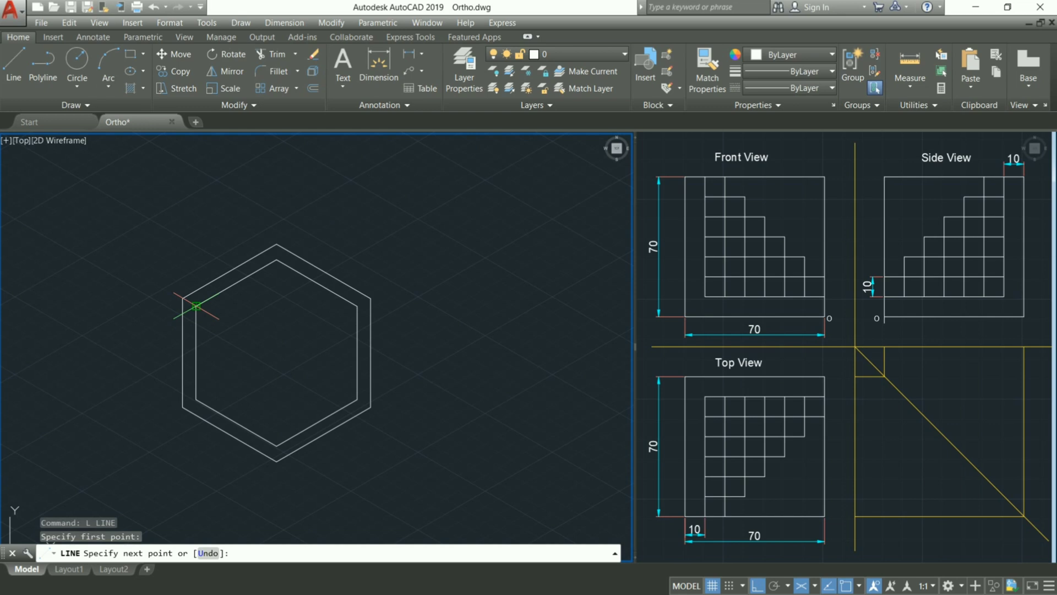
key("Return")
key("Return")
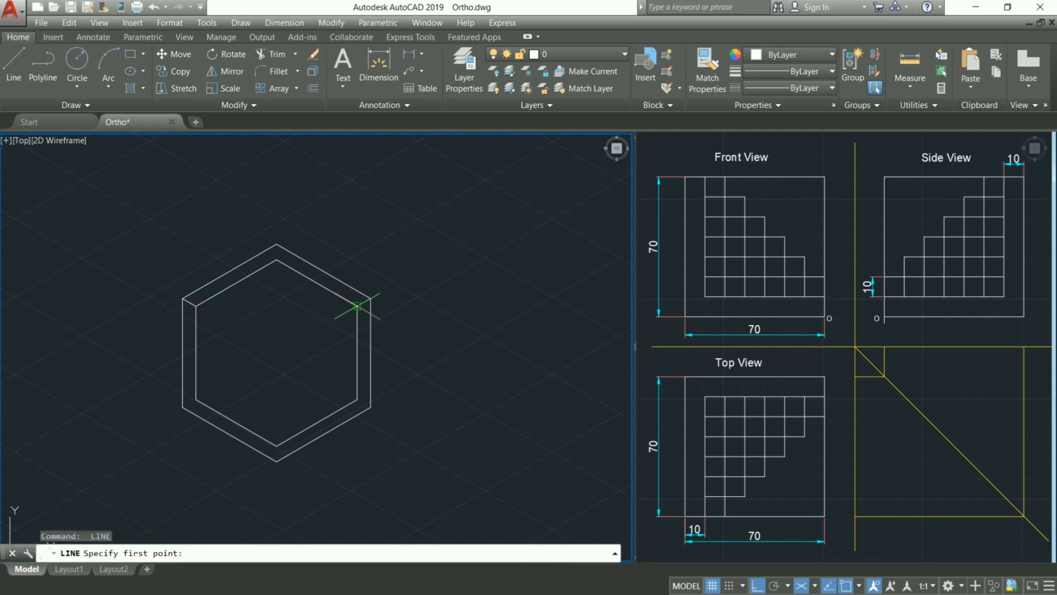
left_click(362, 297)
Join the outer and inner bottom vertices with a short line
key("Return")
key("Return")
left_click(277, 462)
left_click(277, 445)
key("Return")
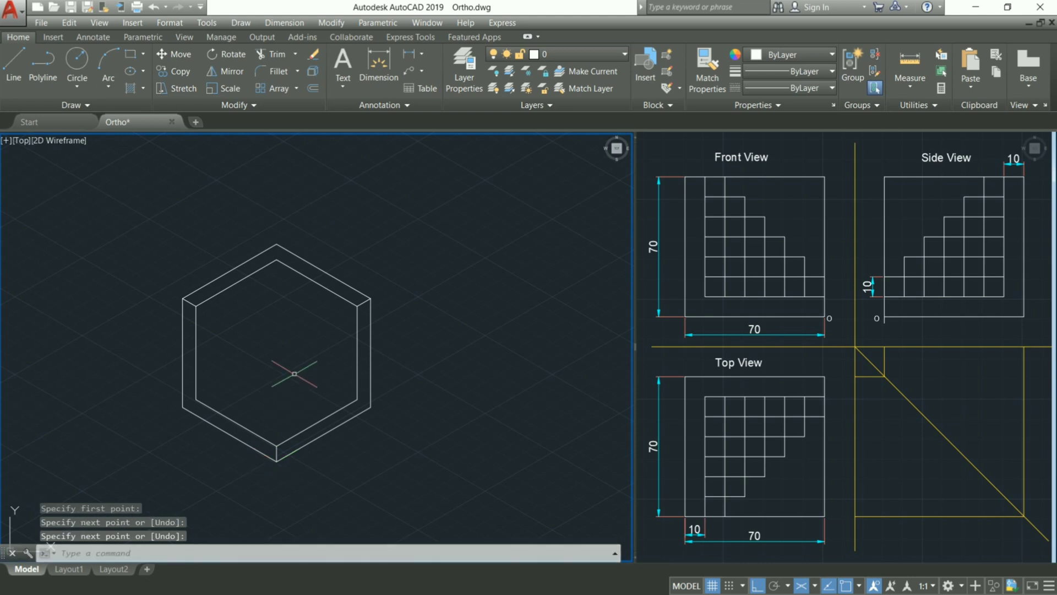
middle_click_drag(292, 371, 319, 387)
left_click(524, 317)
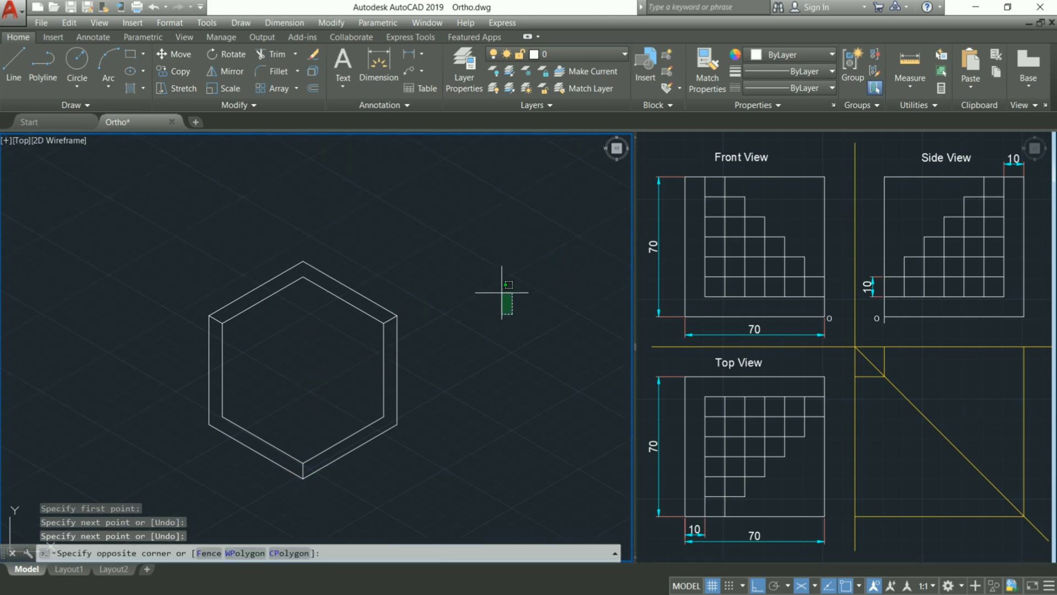
left_click(475, 266)
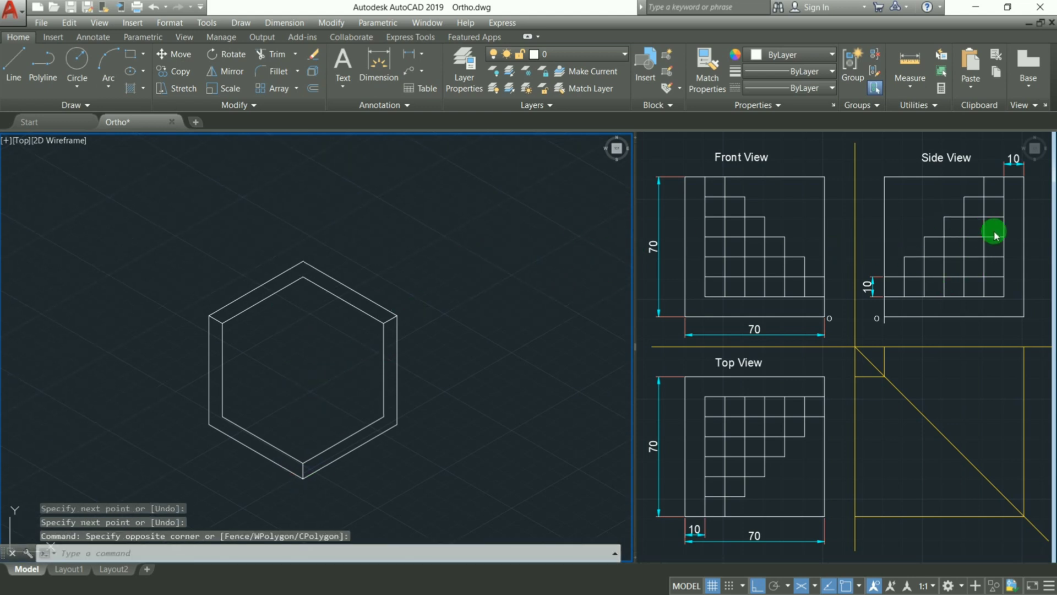
Begin the staircase at the inner lower-left corner with four 10-unit rise and tread segments
type("l")
key("Return")
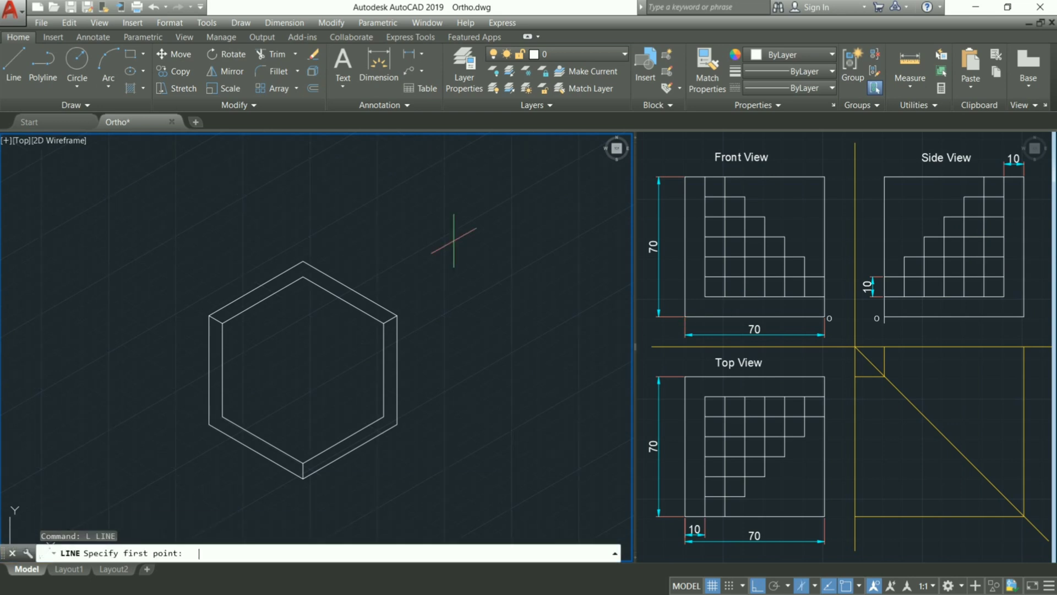
left_click(220, 429)
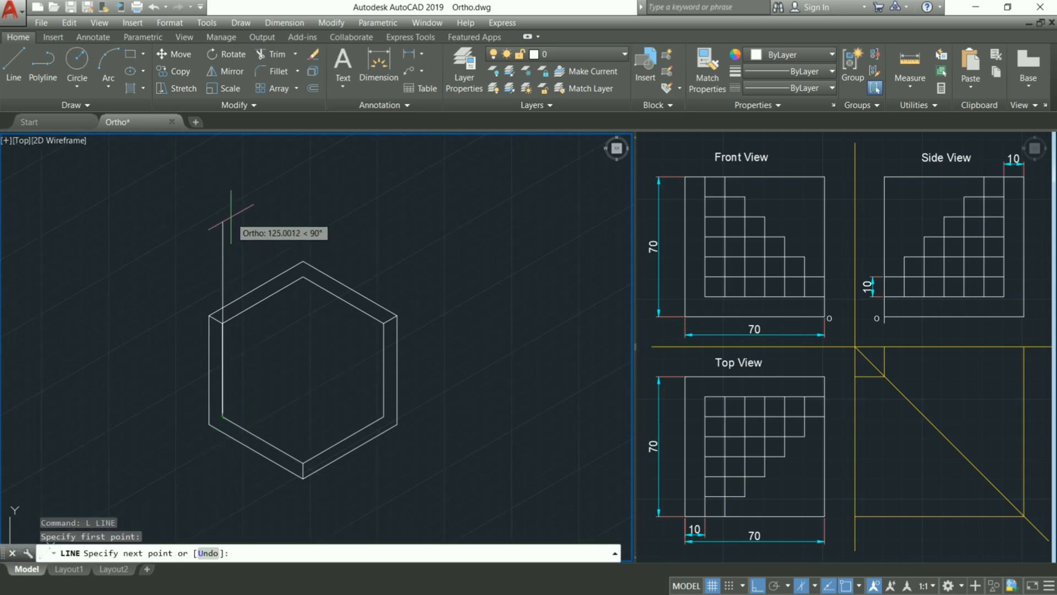
type("10")
key("Return")
type("10")
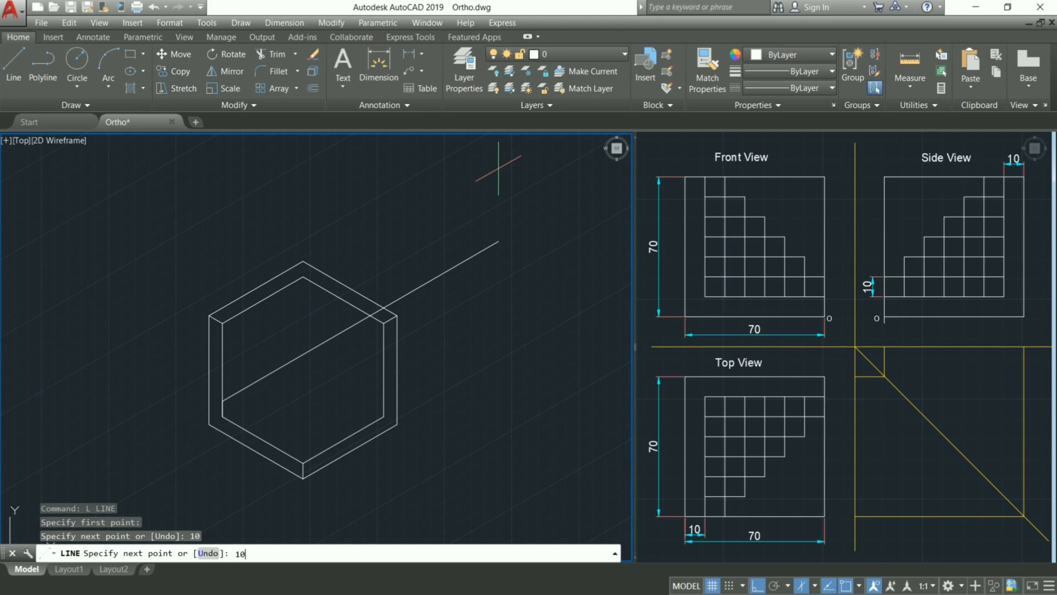
key("Return")
type("10")
key("Return")
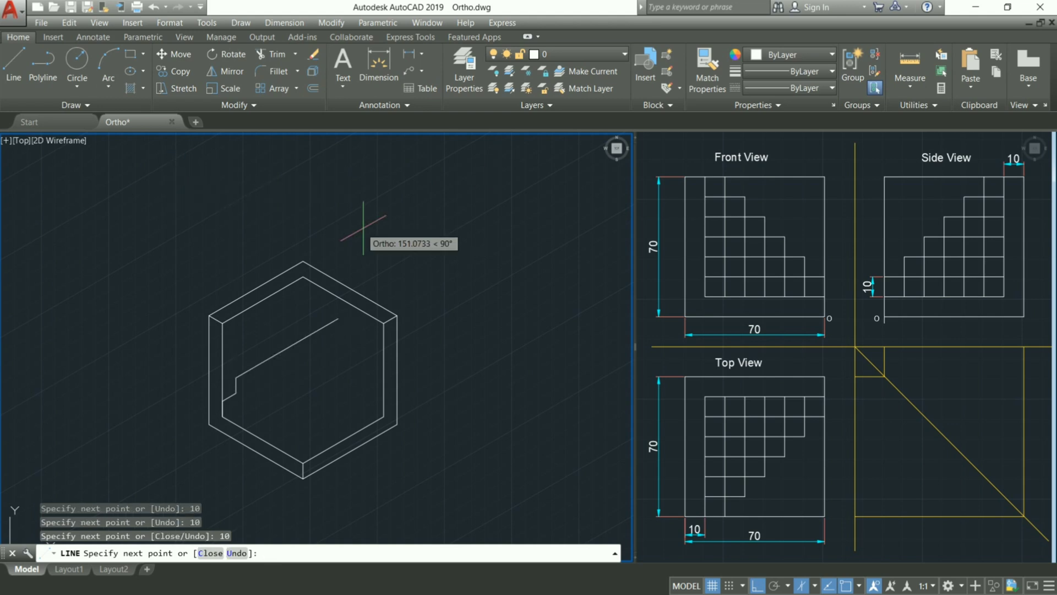
type("10")
key("Return")
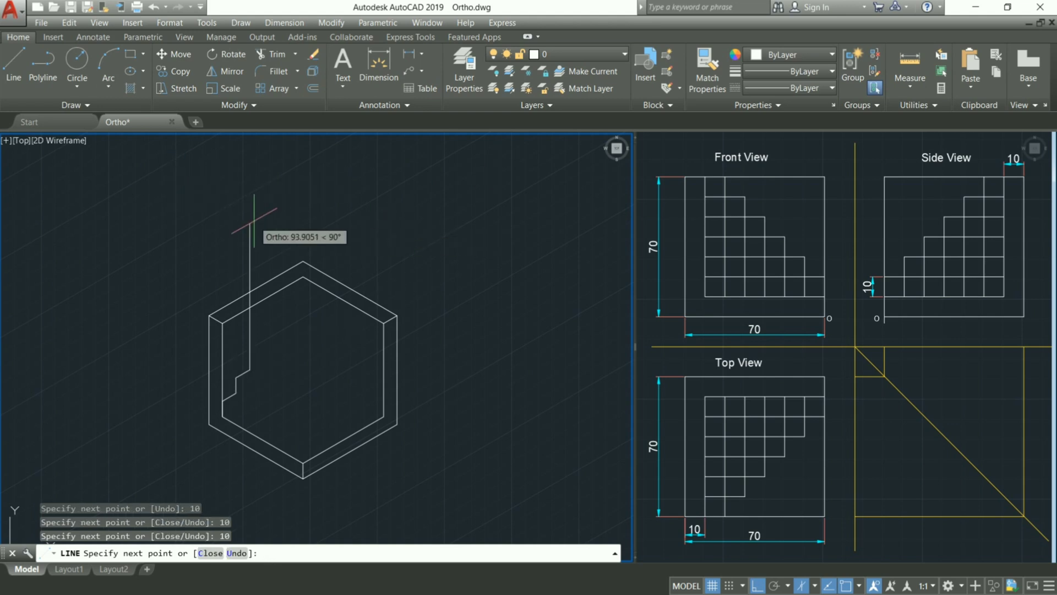
Continue the staircase with further 10-unit rises and treads, then end the line
type("10")
key("Return")
type("10")
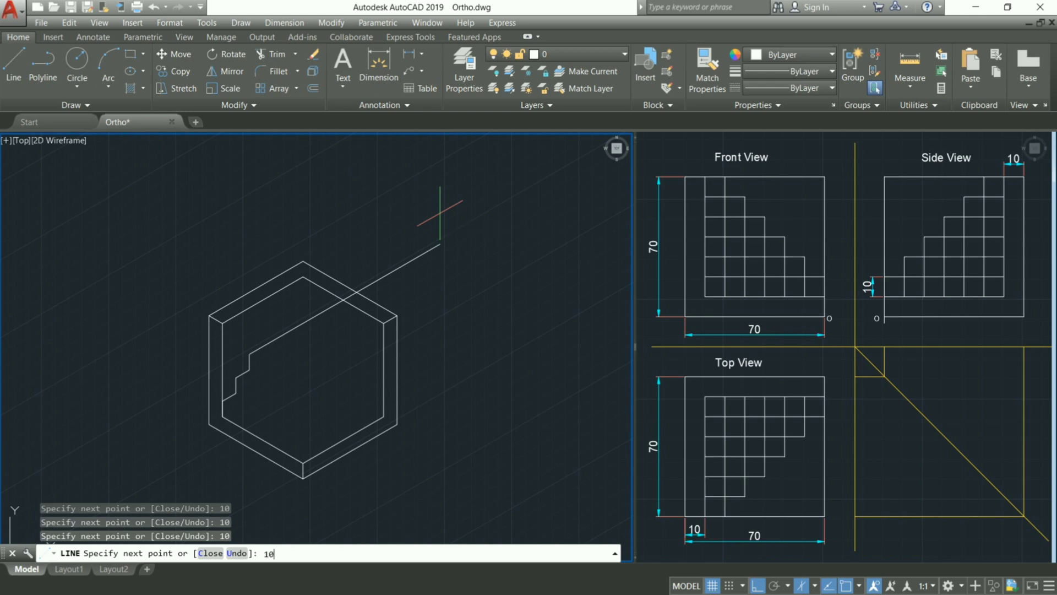
type("10")
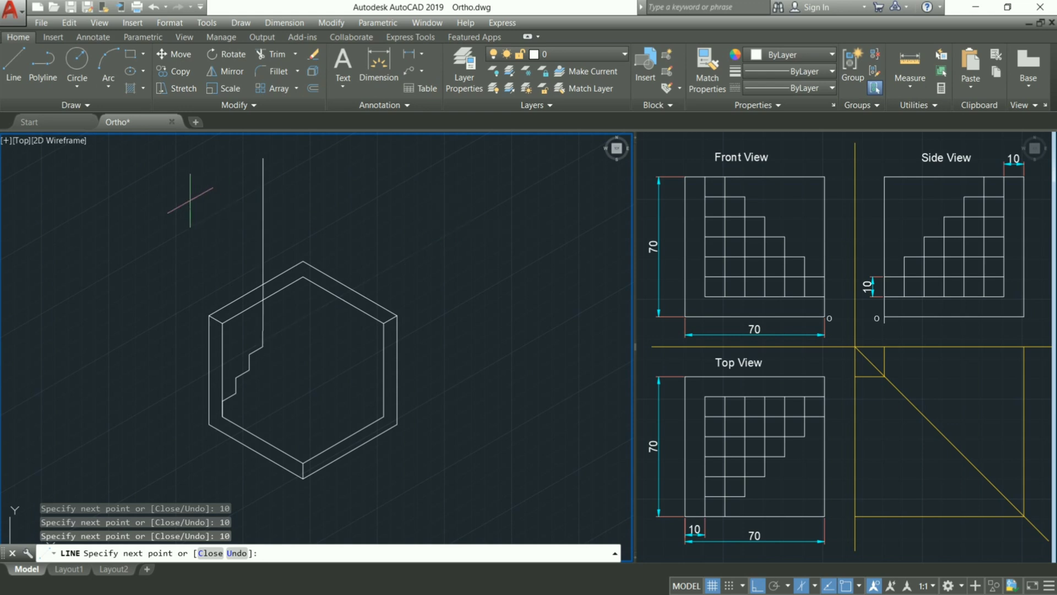
type("10")
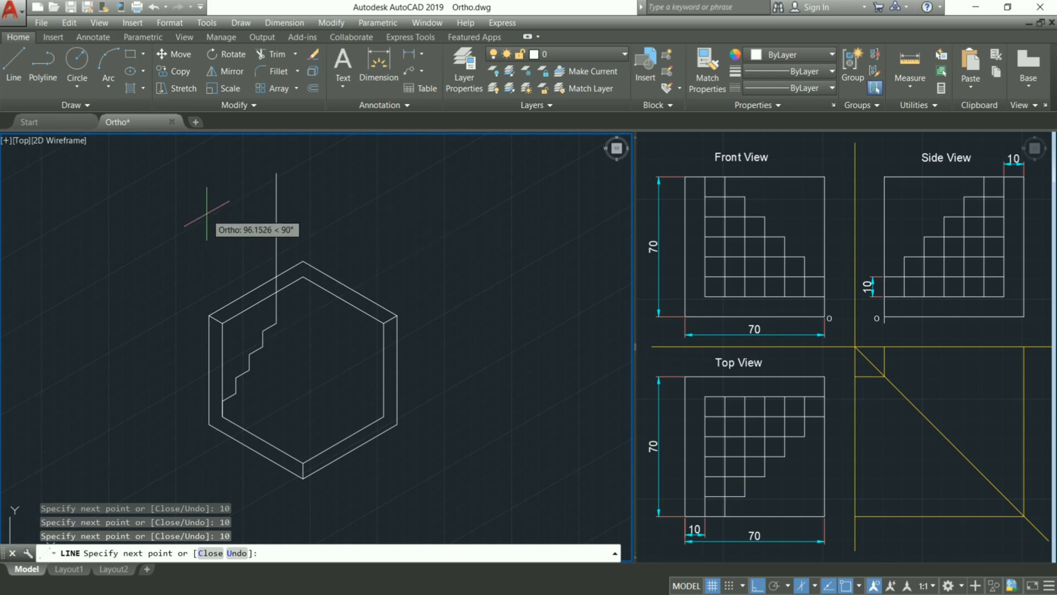
type("10")
key("Return")
type("10")
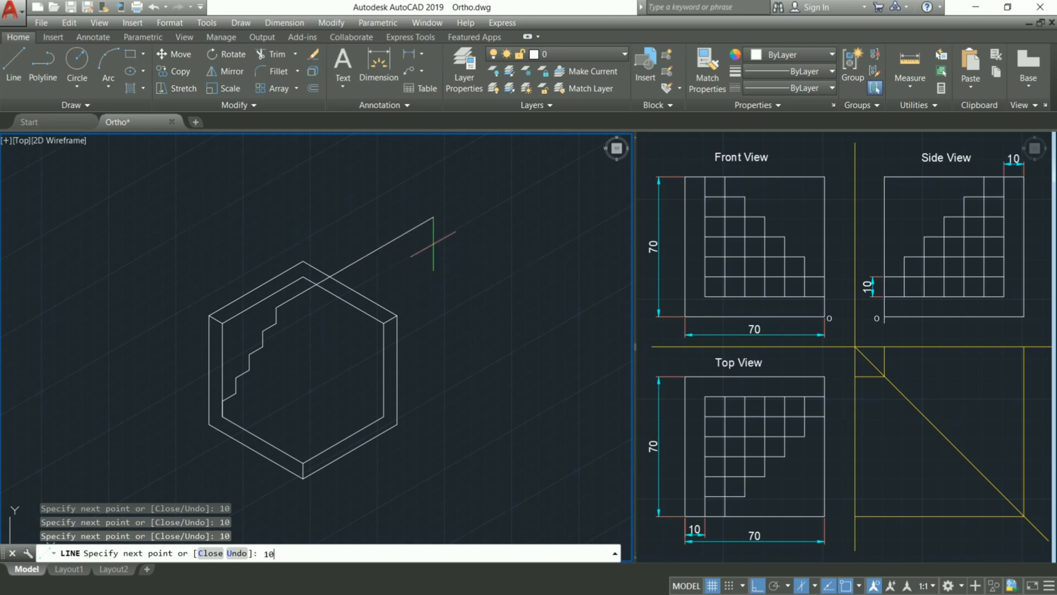
key("BackSpace")
key("BackSpace")
type("10")
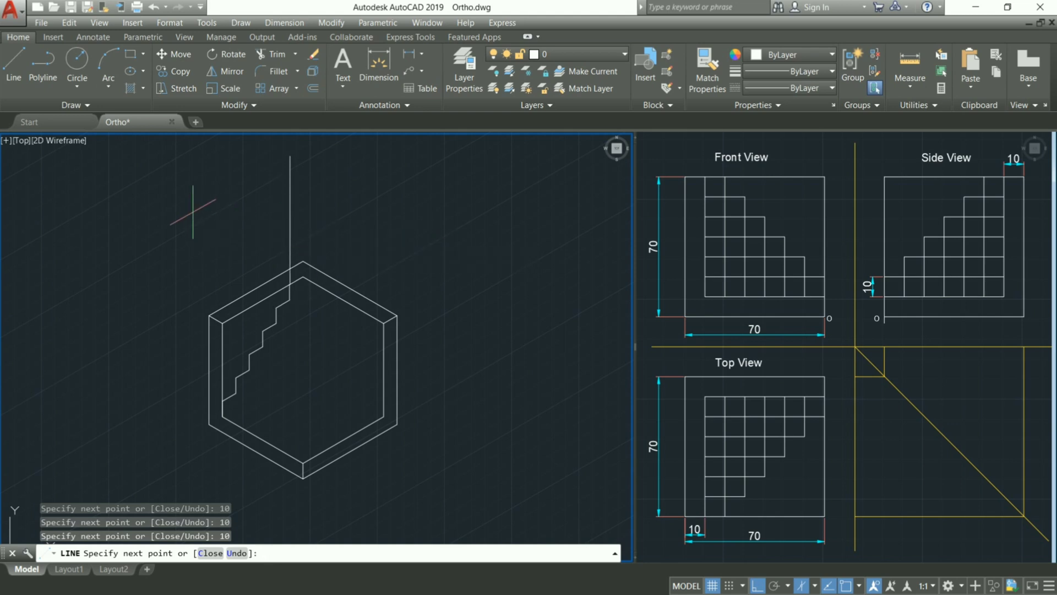
key("Return")
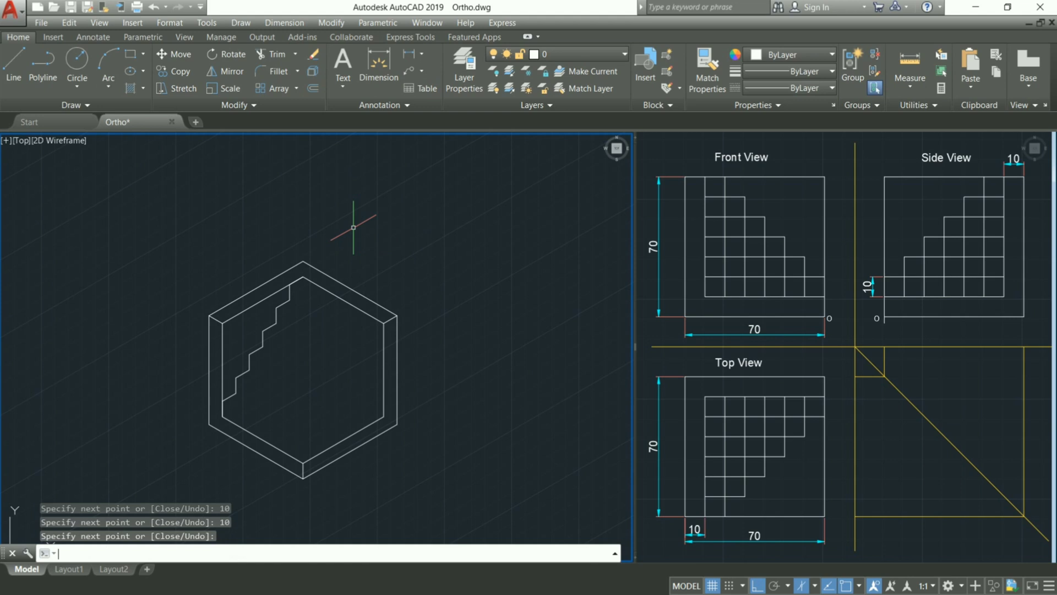
Select only the staircase lines, excluding the left wall edges
left_click(123, 227)
left_click(349, 439)
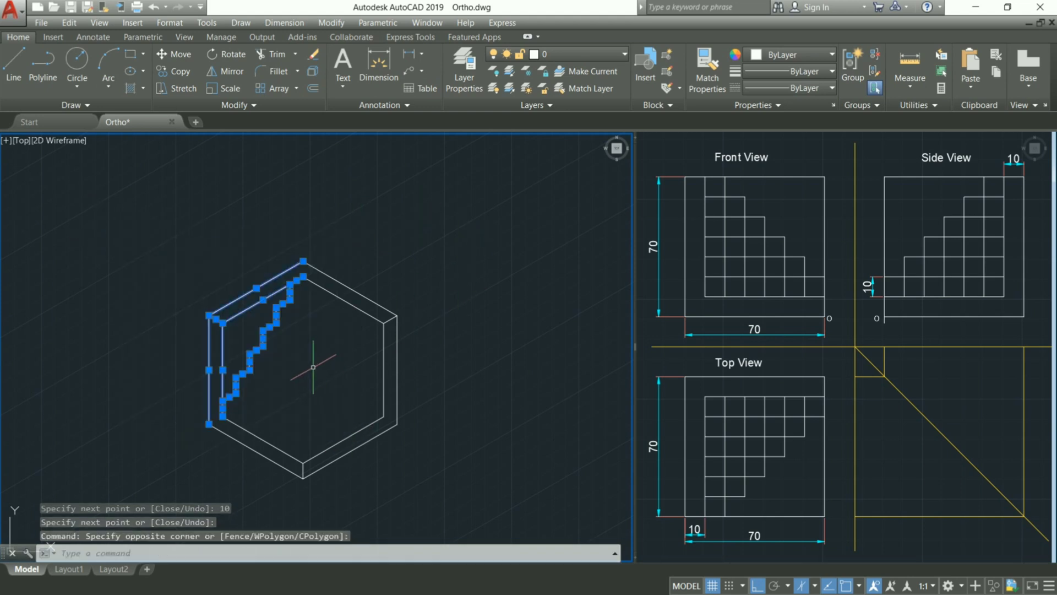
left_click(238, 333, "shift")
left_click(161, 288, "shift")
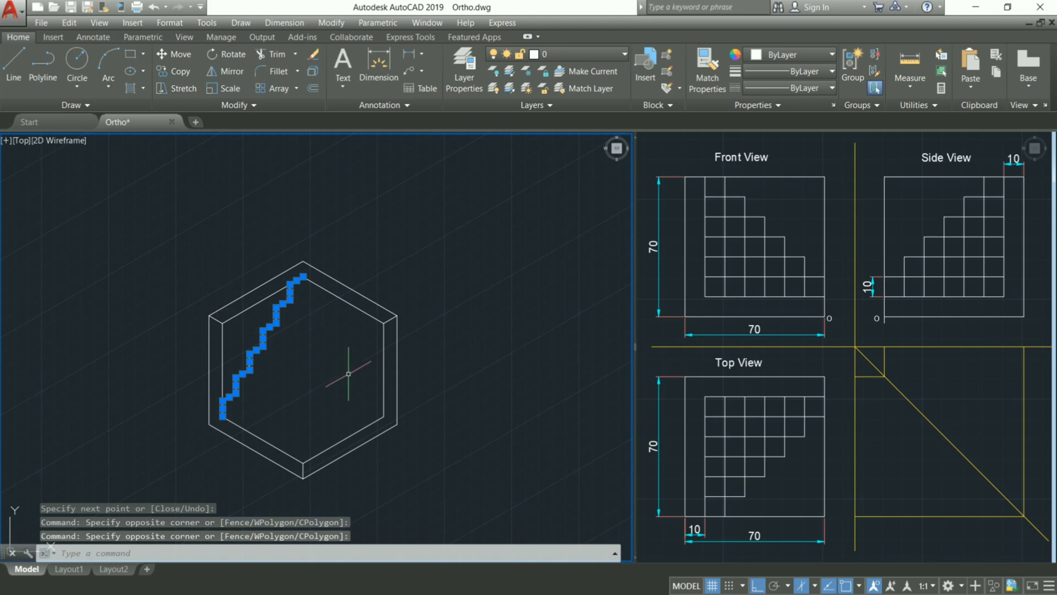
Copy the staircase 10 units along the left isoplane
type("co")
key("Return")
left_click(322, 303)
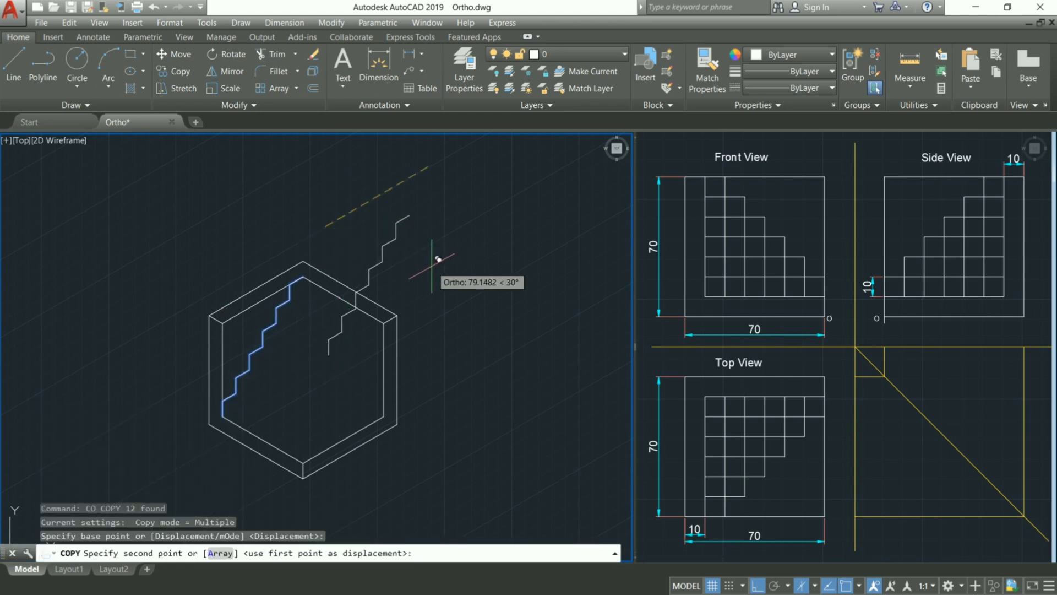
key("F5")
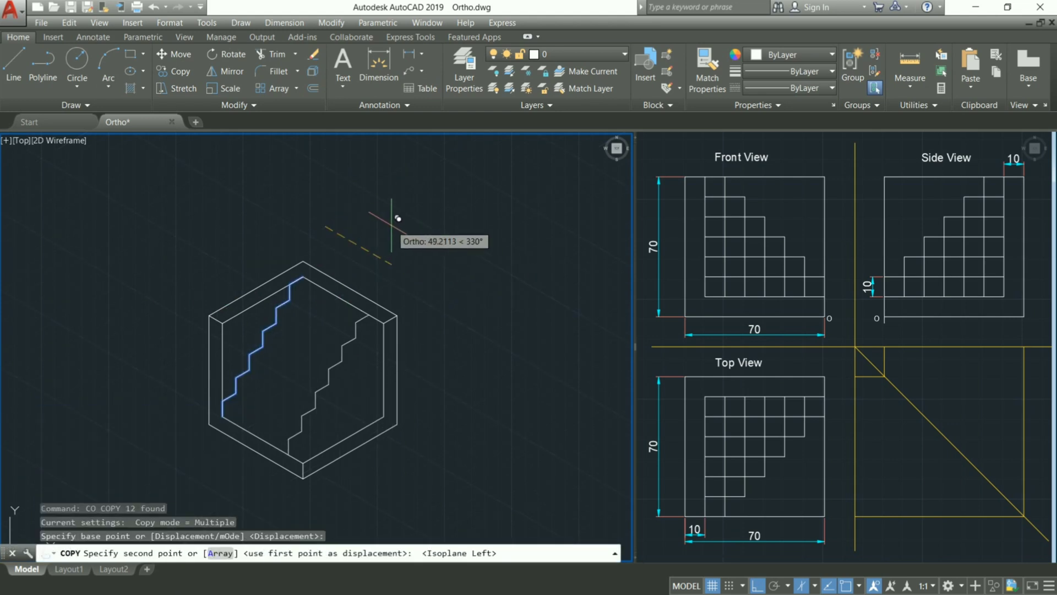
type("10")
key("Return")
key("Return")
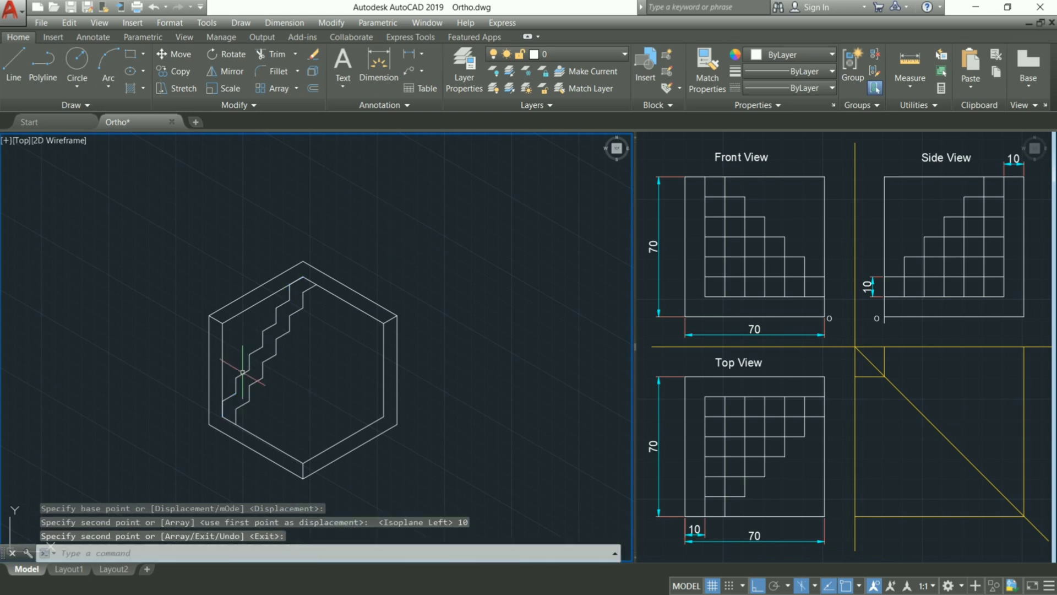
scroll(249, 399, "up", 4)
middle_click_drag(367, 348, 333, 402)
Draw the bottom cube's front and vertical edges with LINE to close it off
type("l")
key("Return")
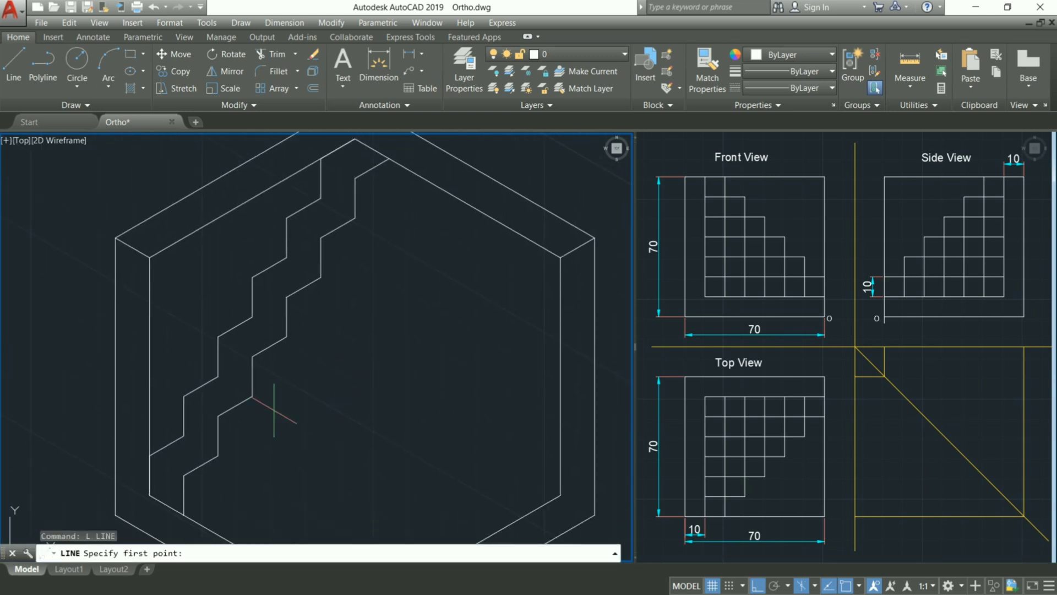
left_click(150, 456)
left_click(183, 474)
key("Return")
key("Return")
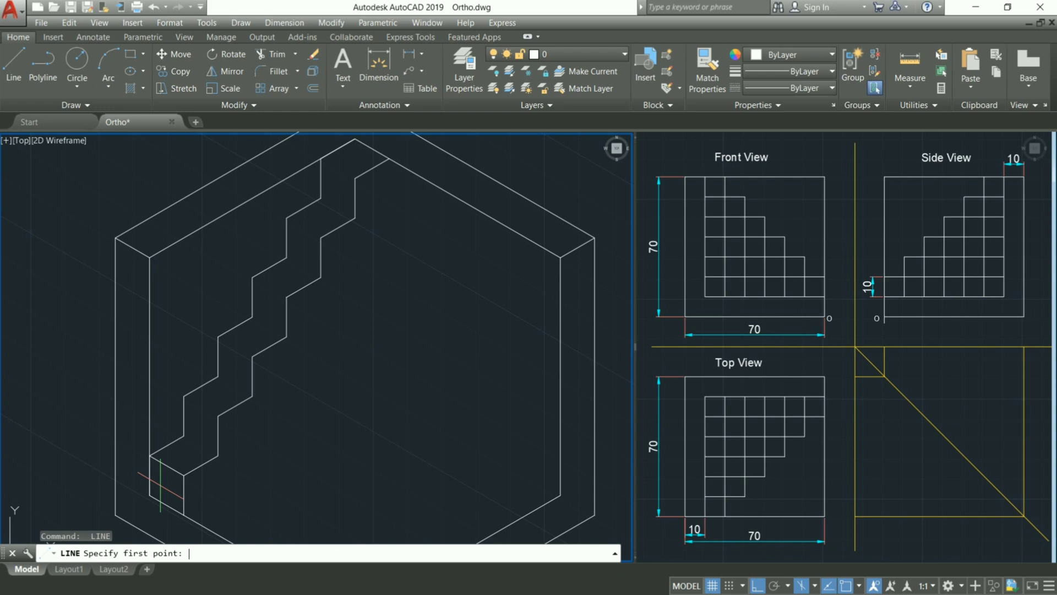
left_click(149, 494)
left_click(184, 515)
left_click(184, 474)
Copy the short tread edge onto each of the six higher stair steps
key("Return")
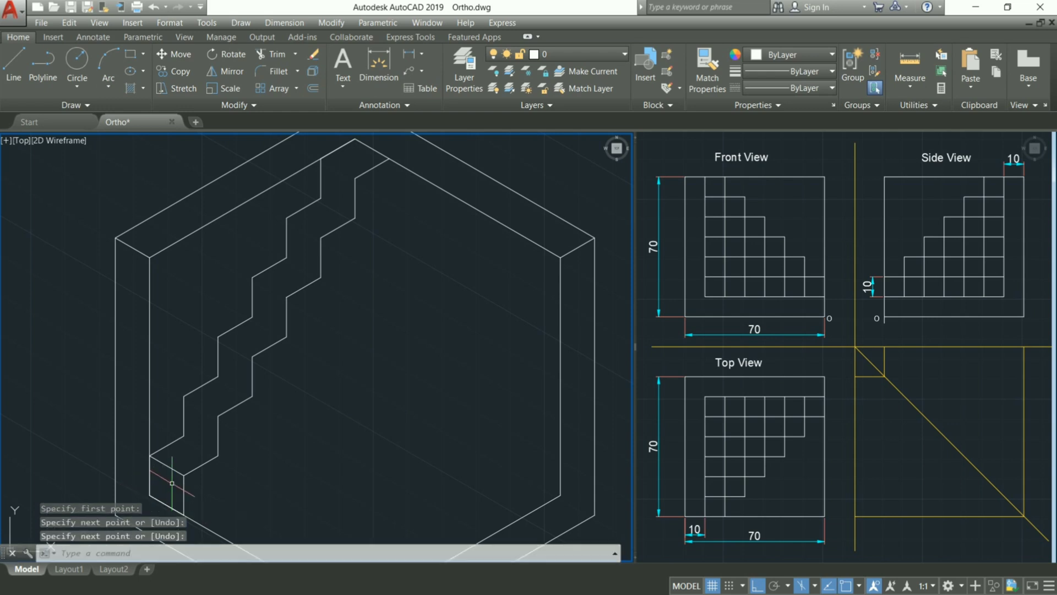
left_click(174, 472)
type("co")
key("Return")
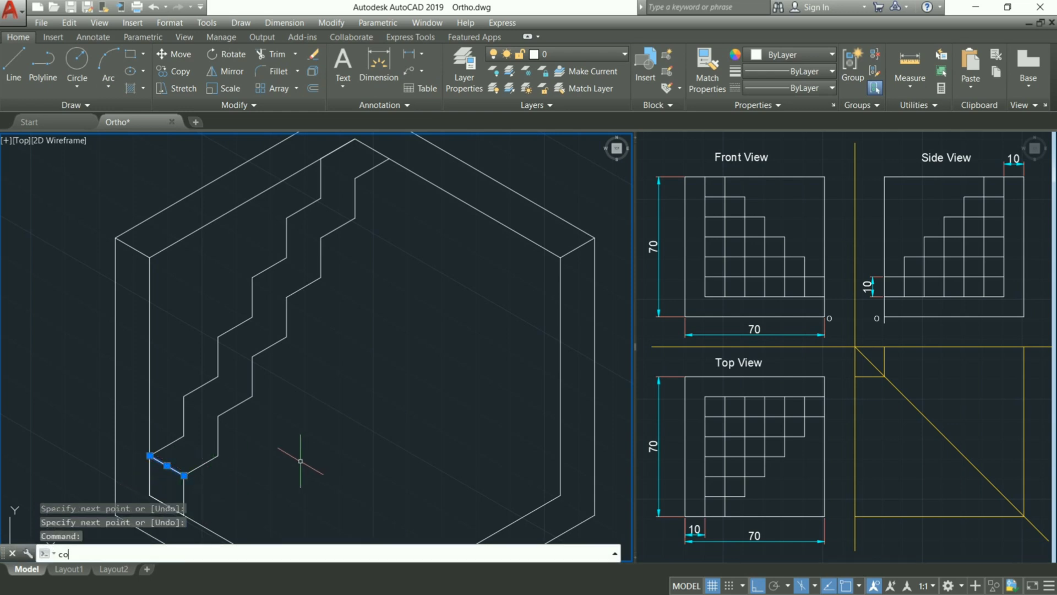
left_click(150, 456)
left_click(184, 436)
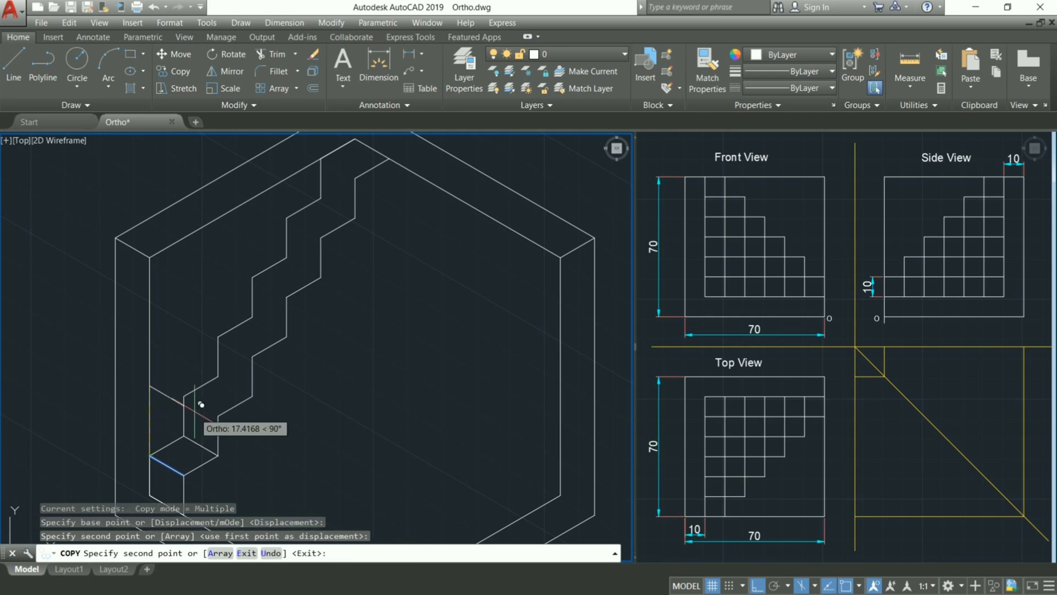
left_click(184, 395)
left_click(218, 377)
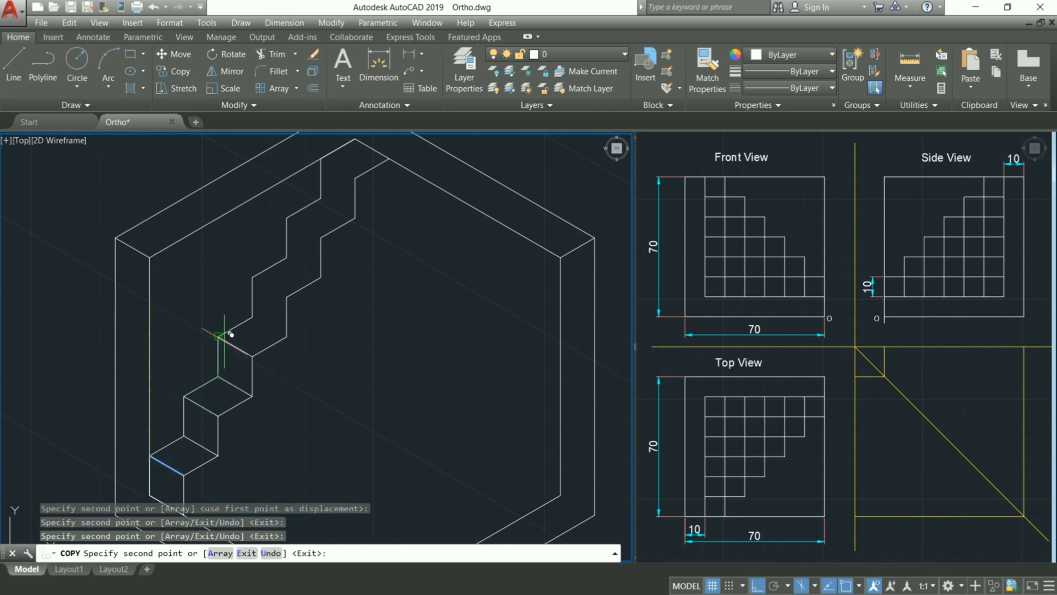
left_click(218, 336)
left_click(253, 317)
left_click(252, 277)
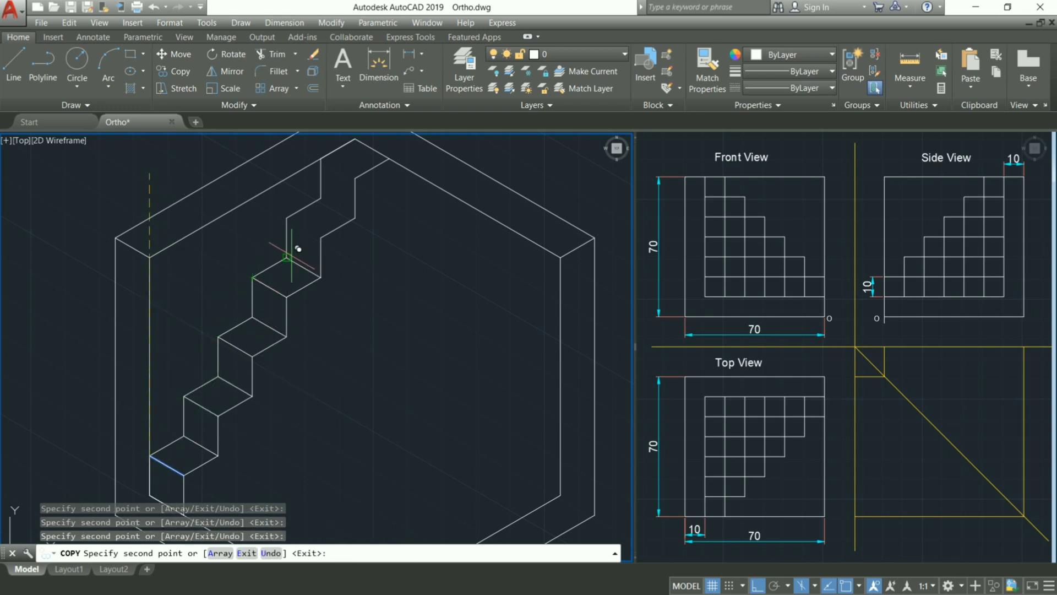
key("Return")
Draw a 10-unit line on the top isoplane from the stair's bottom corner
type("l")
key("Return")
scroll(218, 401, "up", 2)
left_click(219, 410)
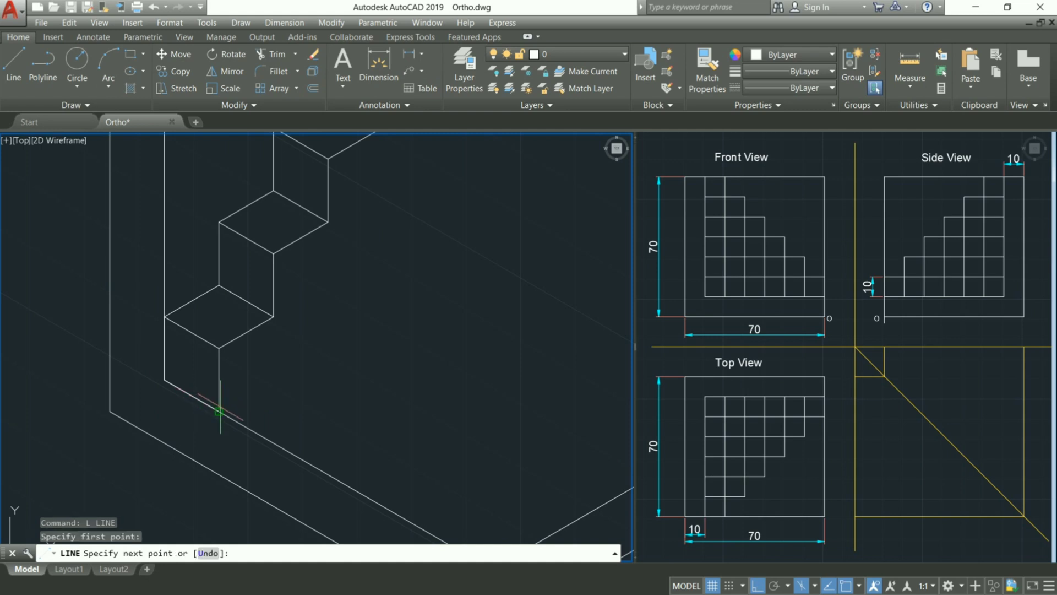
key("F5")
type("10")
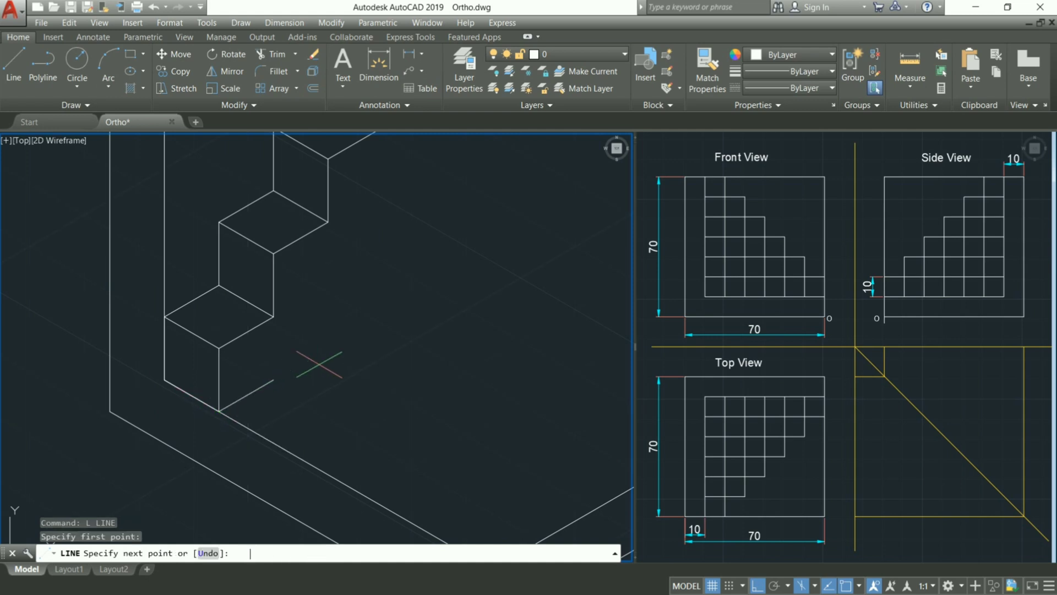
key("Return")
scroll(319, 363, "down", 3)
key("Return")
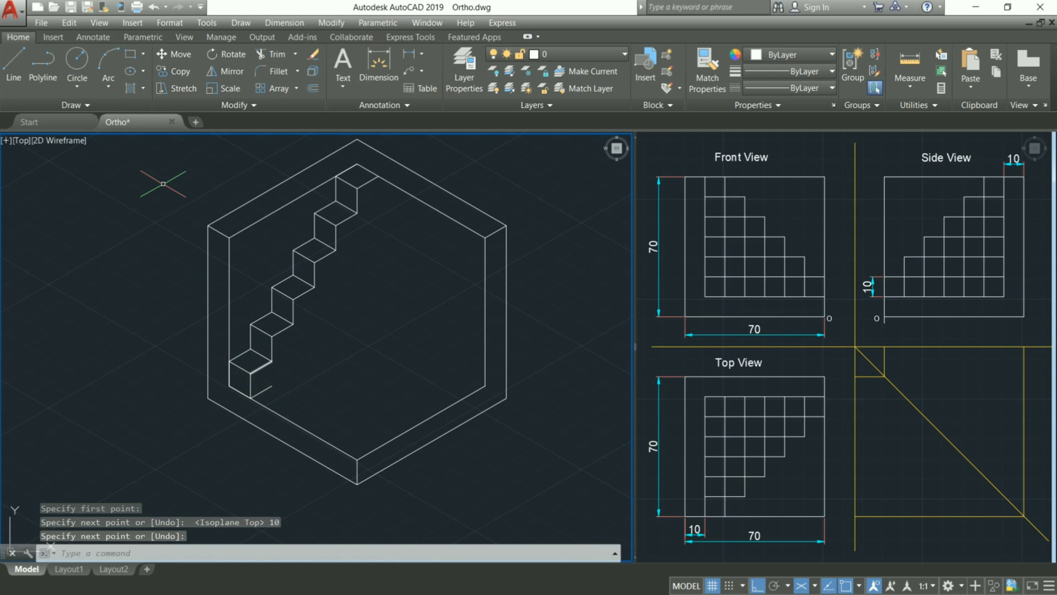
Window-select the staircase lines and remove the frame wall lines from the selection
left_click(160, 161)
left_click(435, 441)
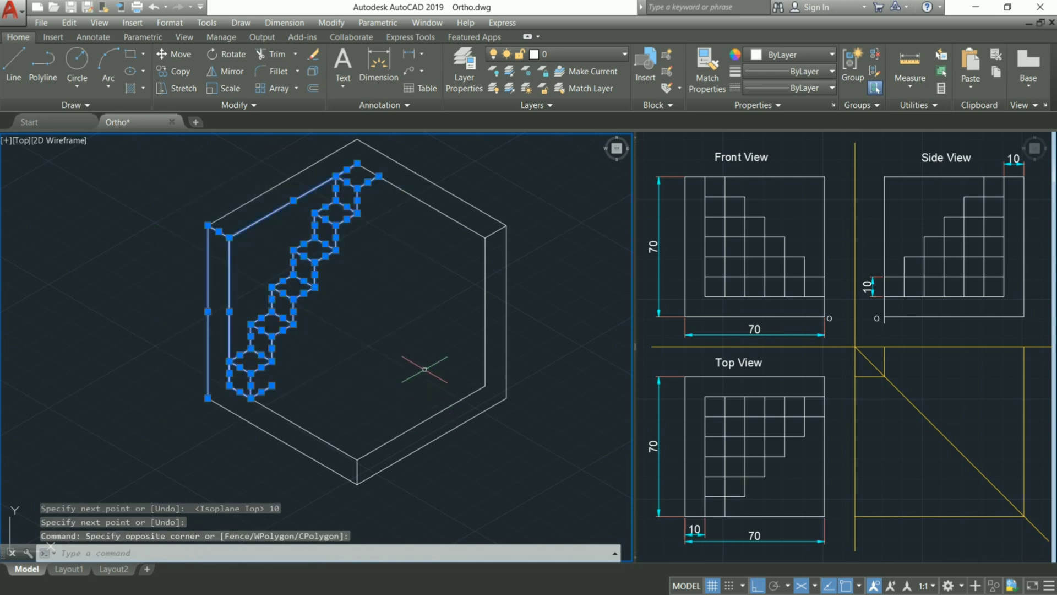
left_click(272, 257, "shift")
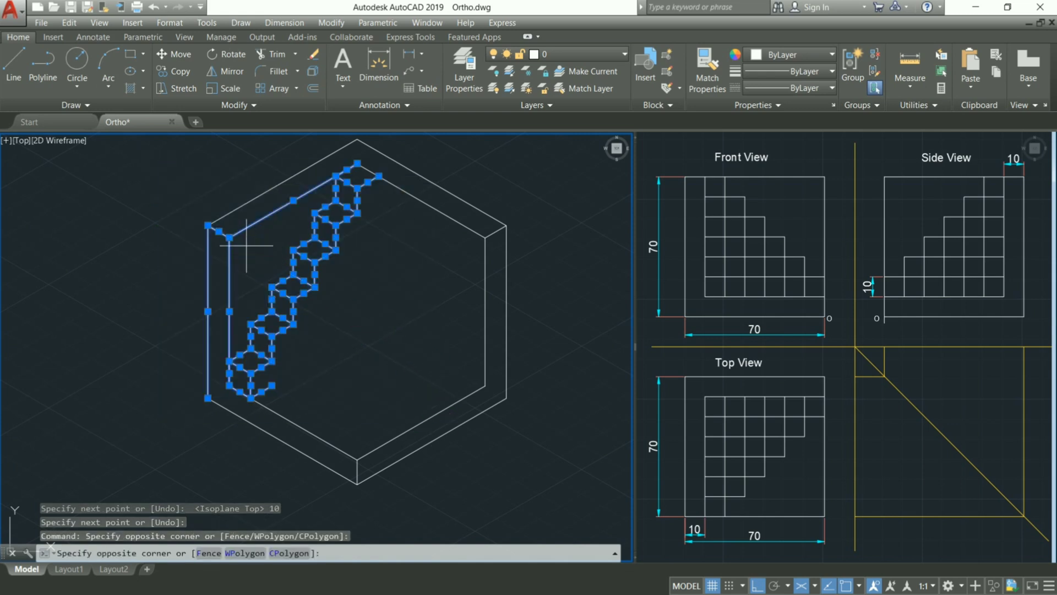
left_click(167, 204, "shift")
Copy the staircase four times along the cube vertices, stepping right and up
type("co")
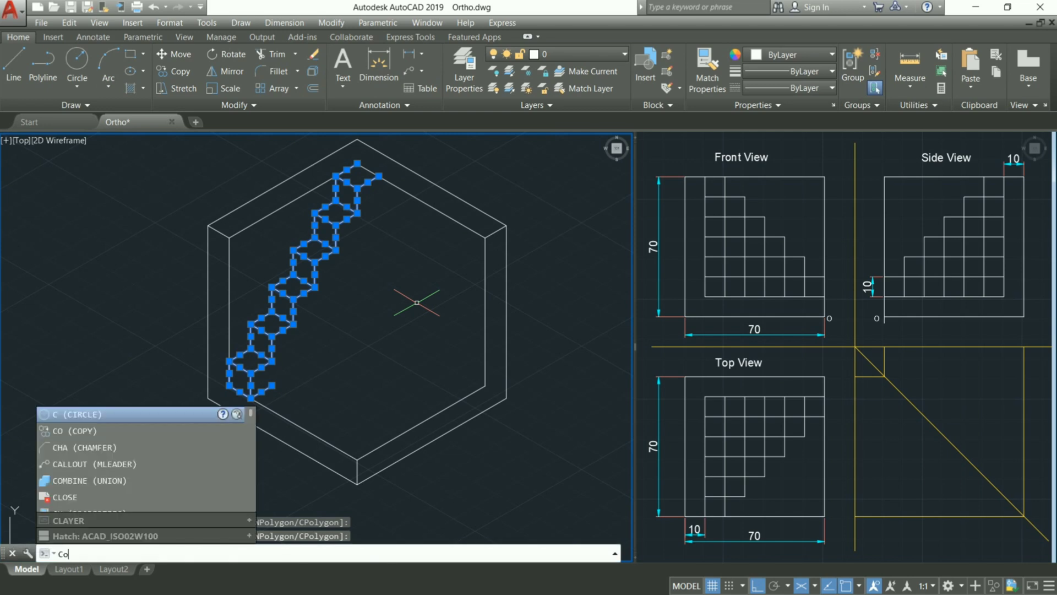
key("Return")
scroll(271, 362, "up", 4)
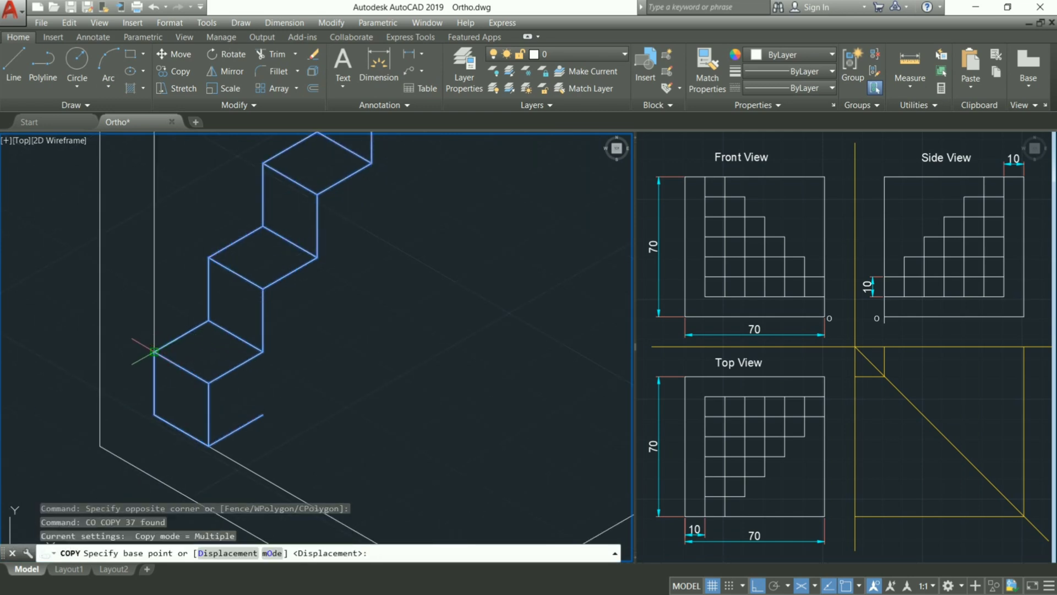
left_click(154, 352)
left_click(263, 351)
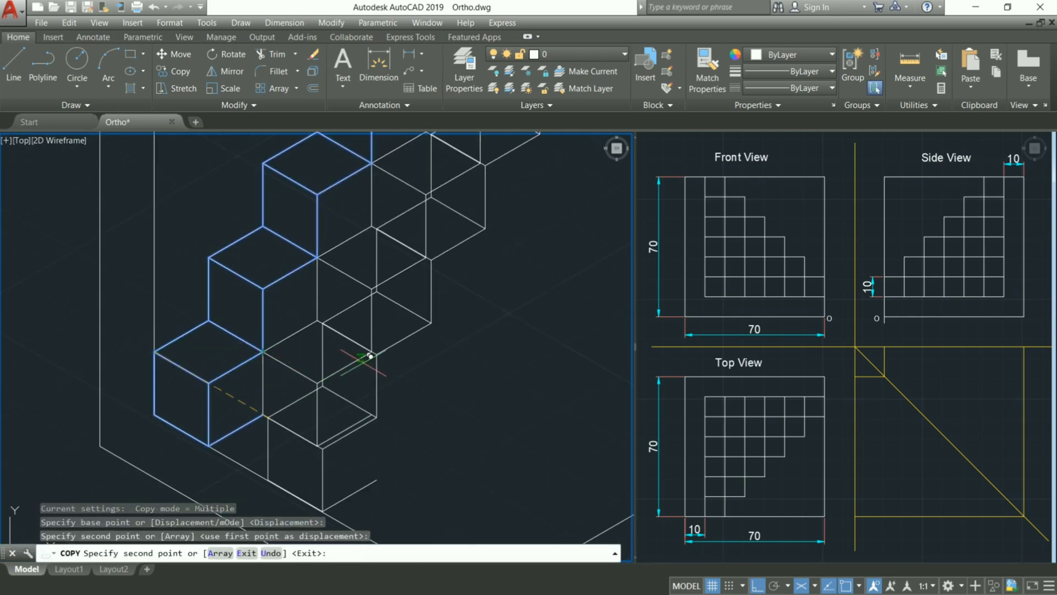
left_click(372, 351)
left_click(481, 350)
middle_click_drag(481, 376, 282, 338)
left_click(390, 314)
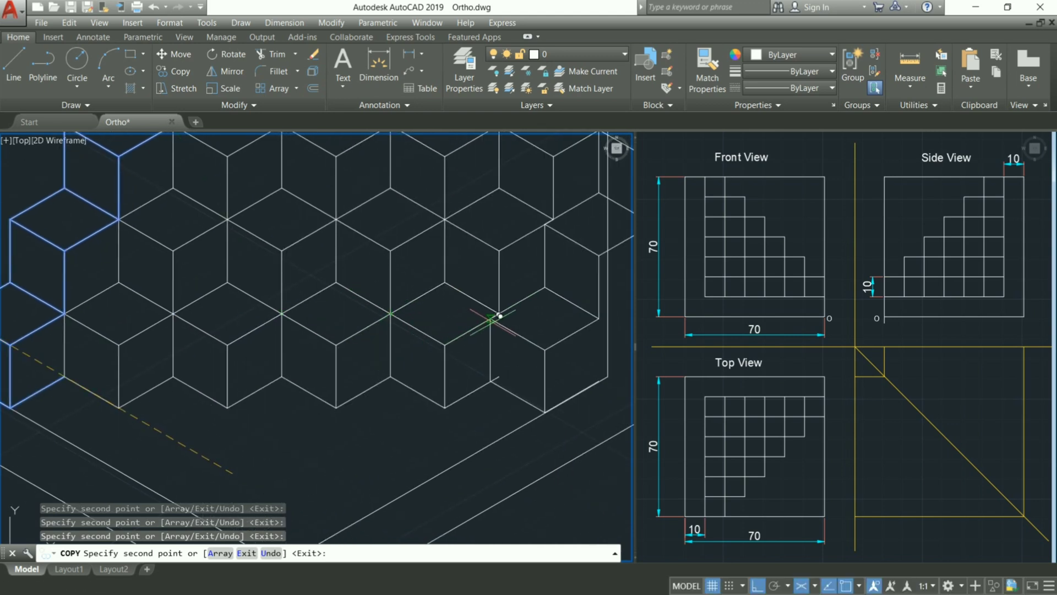
scroll(499, 316, "down", 6)
key("Escape")
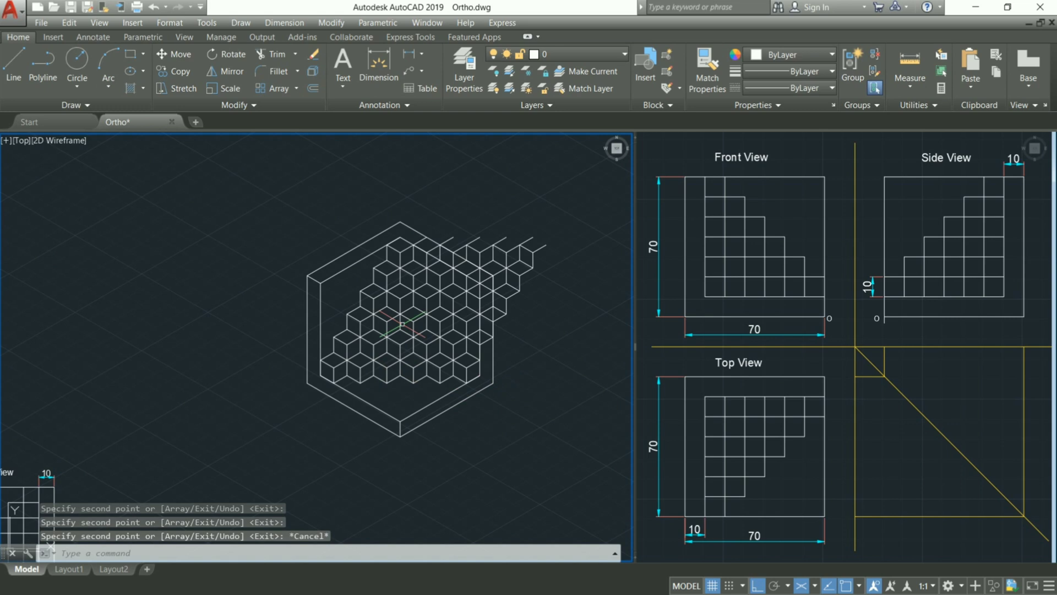
scroll(507, 331, "up", 3)
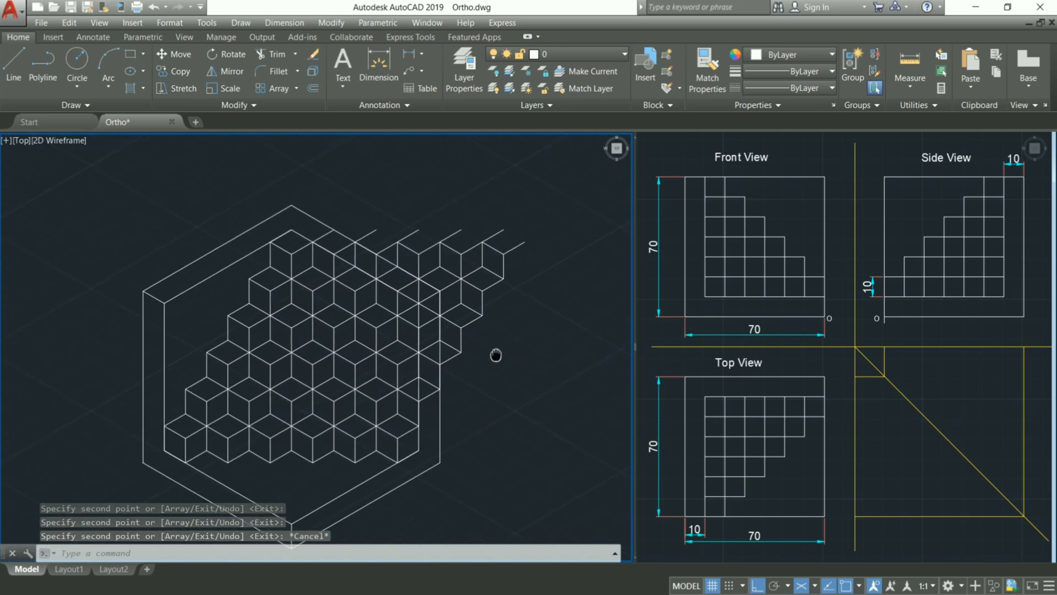
Erase the overhanging cube lines outside the hexagon
left_click(338, 164)
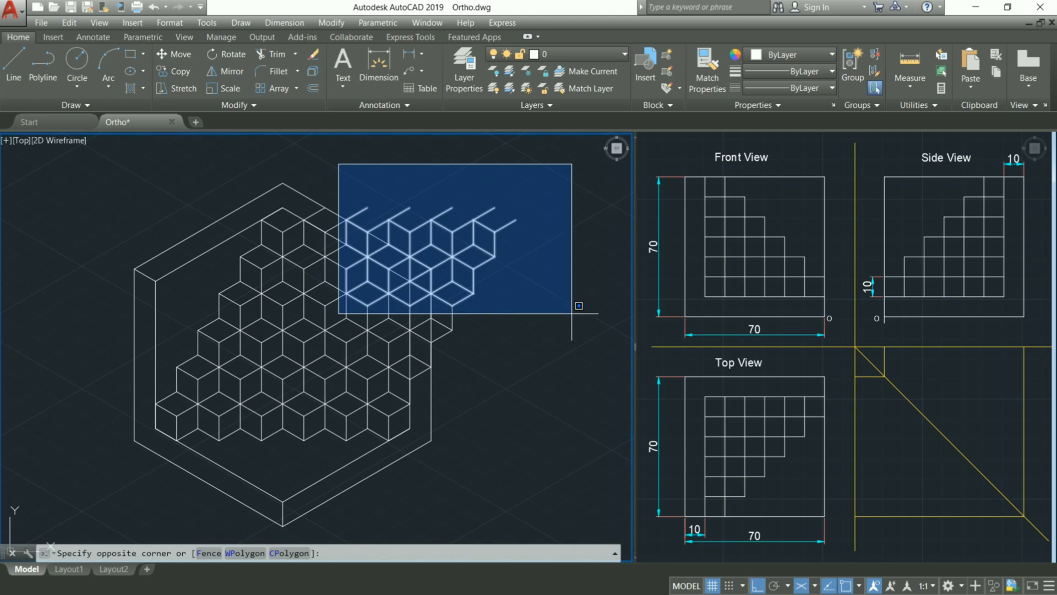
left_click(560, 311)
key("Delete")
scroll(251, 166, "up", 3)
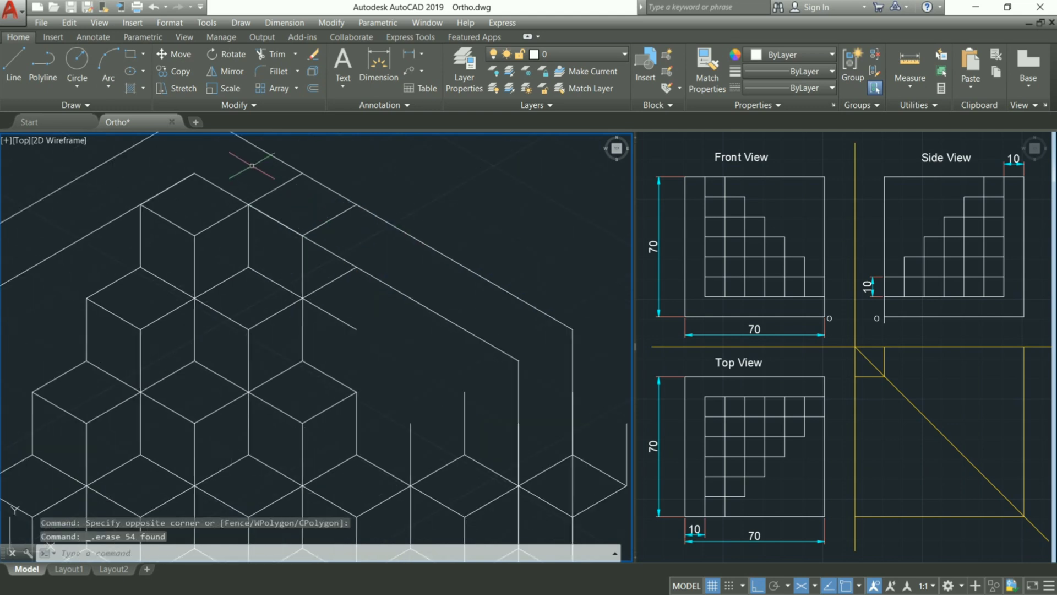
scroll(248, 194, "down", 3)
scroll(248, 194, "up", 3)
Erase the stray short top edge and other stray lines near the frame
left_click(223, 167)
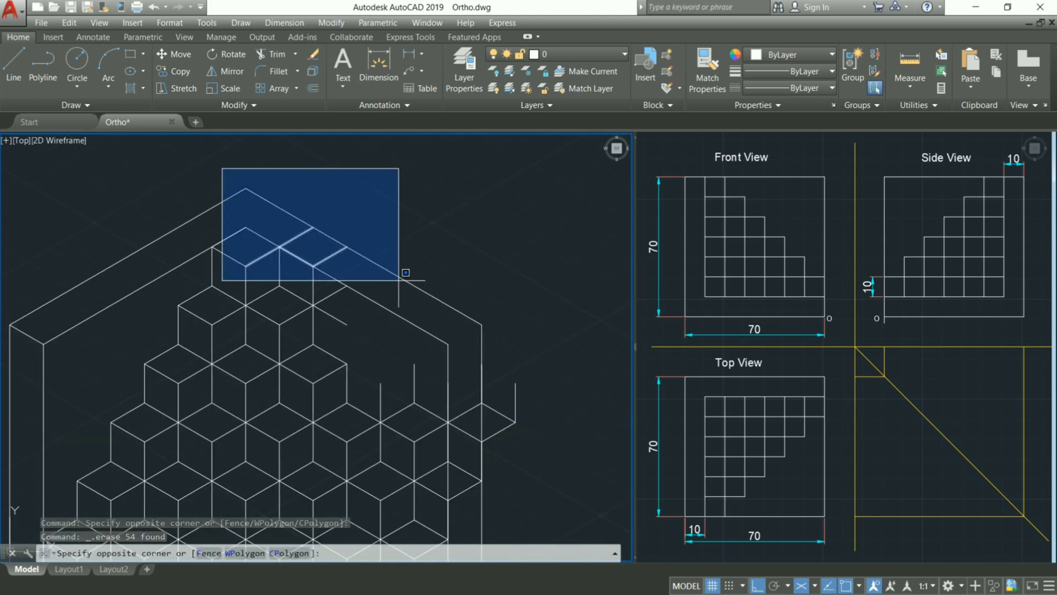
left_click(404, 249)
key("Delete")
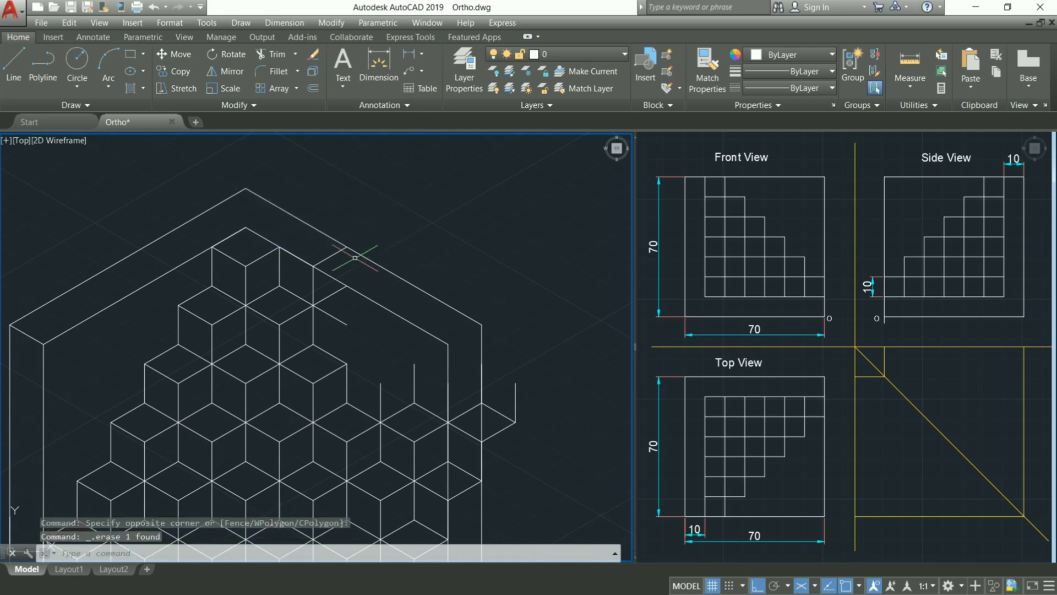
scroll(349, 327, "up", 4)
left_click(347, 332)
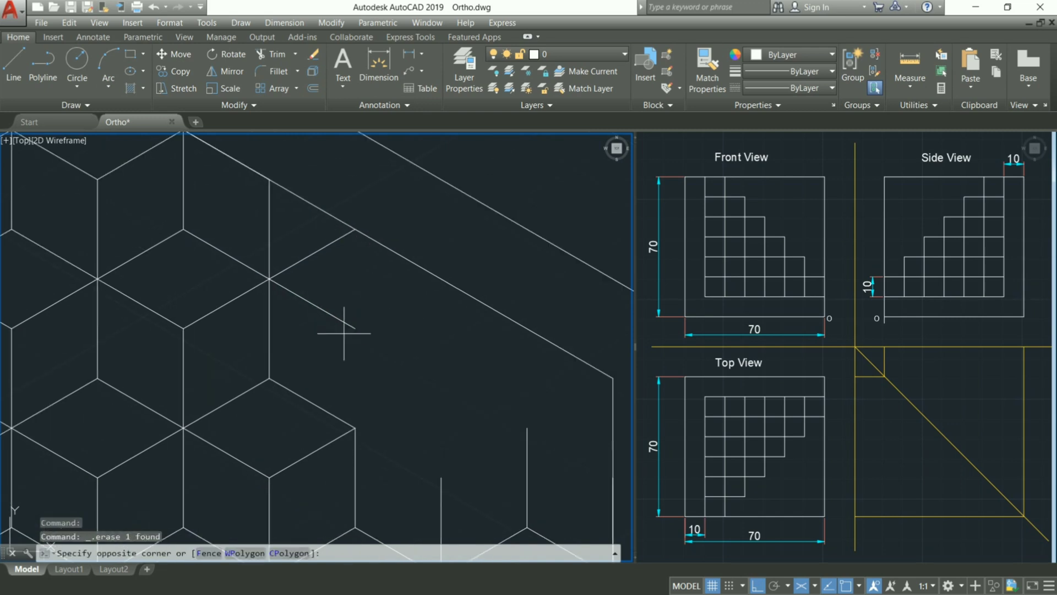
left_click(302, 236)
key("Delete")
left_click(302, 236)
left_click(275, 224)
scroll(338, 289, "down", 3)
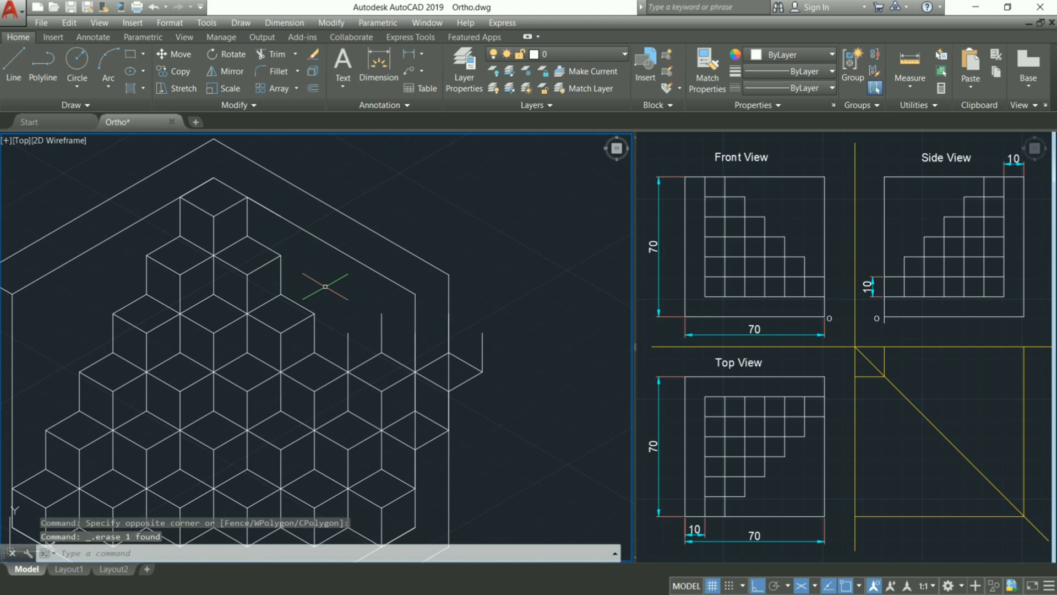
Erase the leftover cube lines past the frame's right side
left_click(282, 203)
left_click(459, 334)
key("Delete")
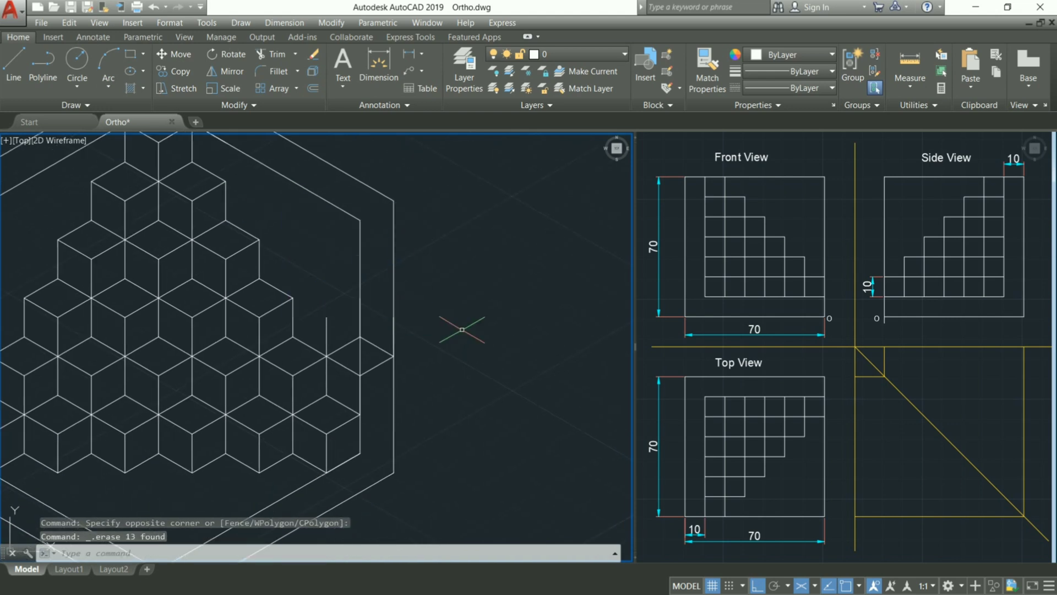
left_click(310, 295)
left_click(463, 417)
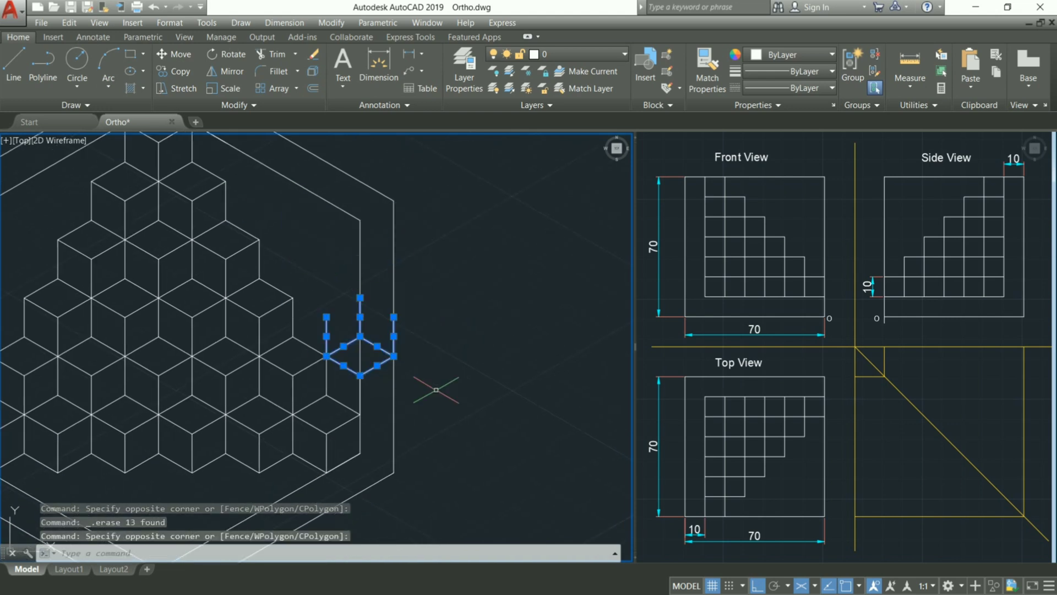
key("Delete")
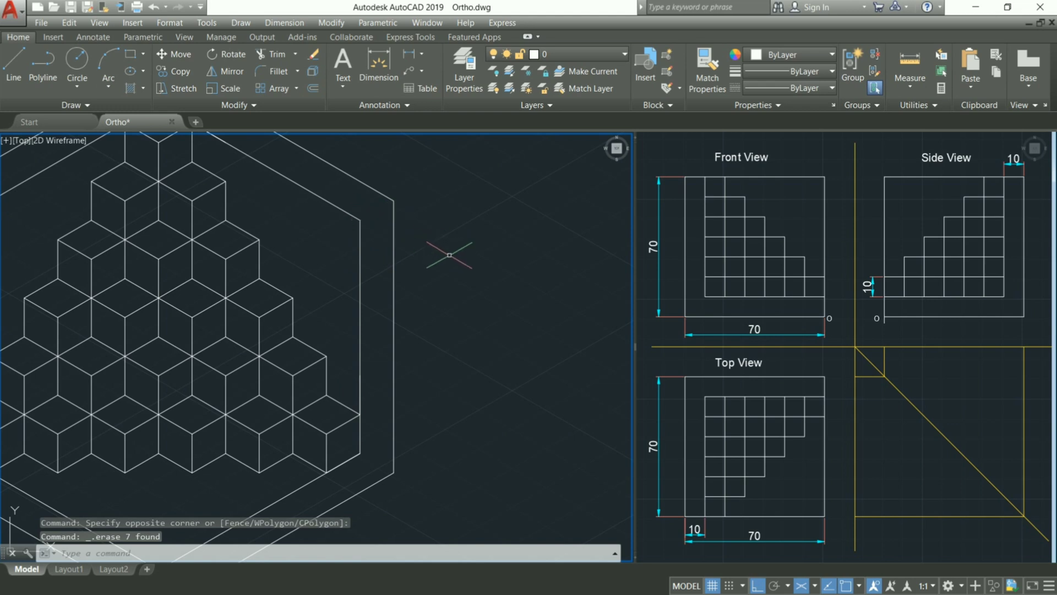
Draw a line closing the gap at the hexagon corner
type("l")
key("Return")
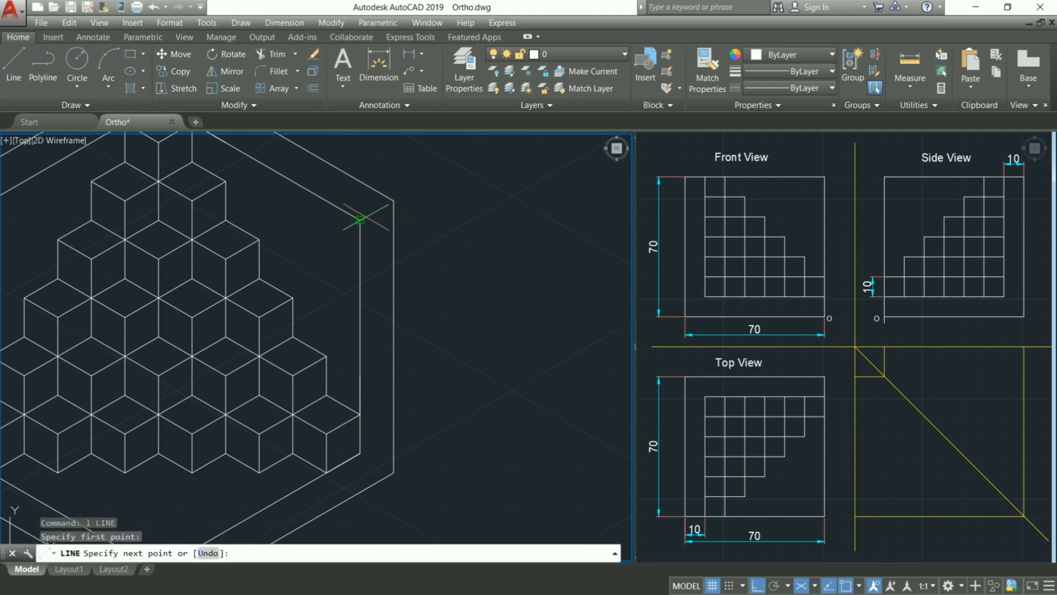
left_click(394, 200)
key("Return")
scroll(483, 296, "down", 3)
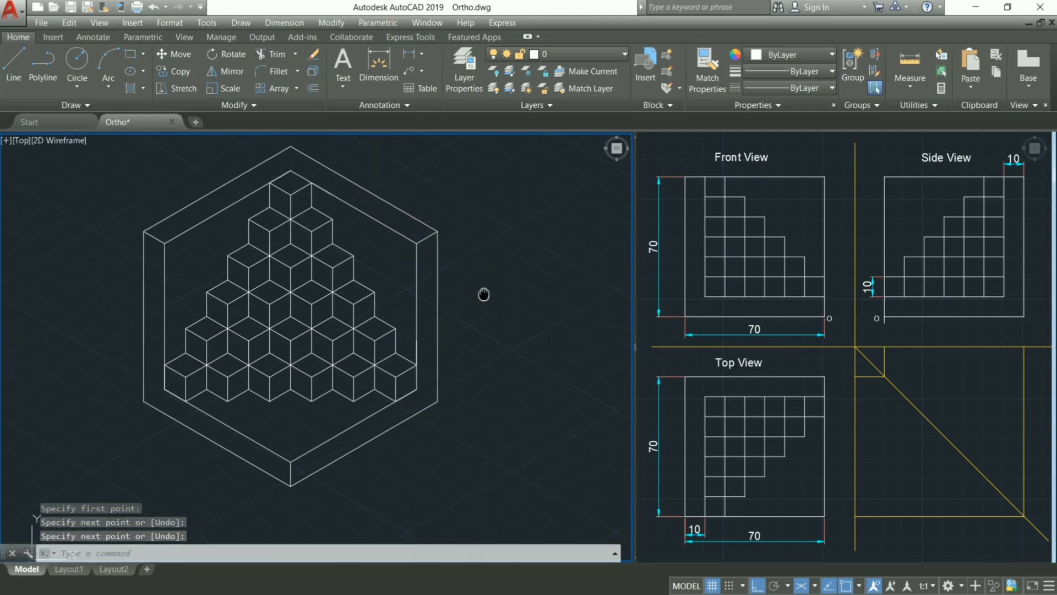
Delete the stray short line at the frame's top and recentre the drawing
left_click(562, 314)
left_click(540, 236)
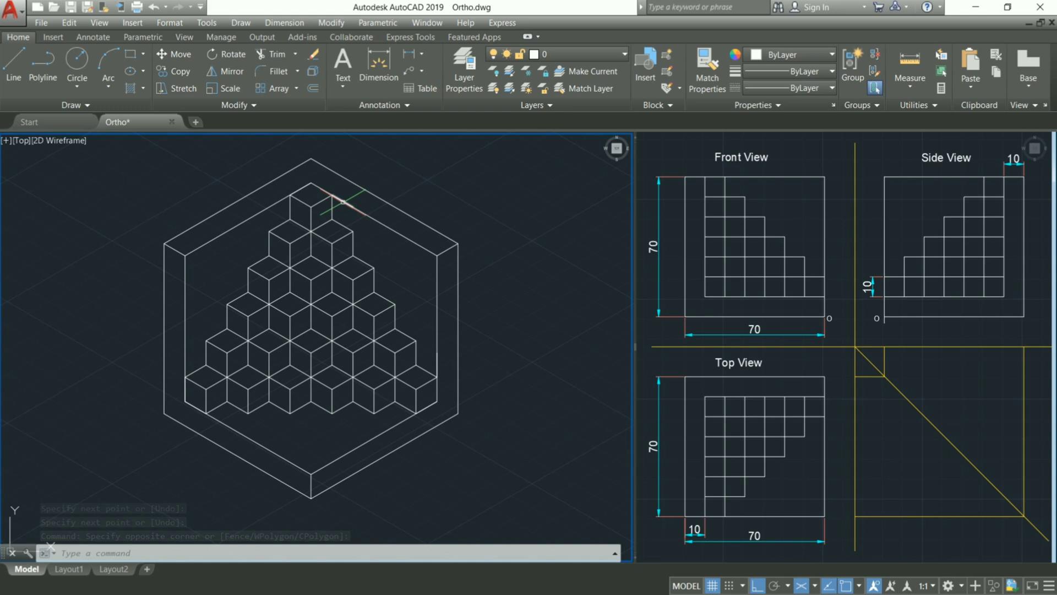
left_click(342, 201)
key("Delete")
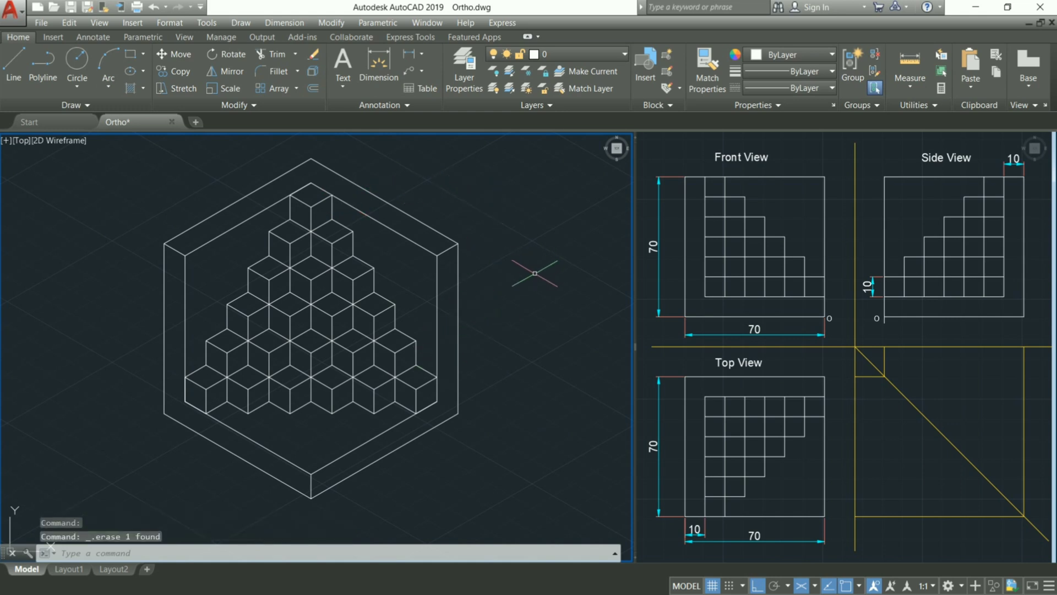
left_click(532, 242)
middle_click_drag(552, 275, 560, 279)
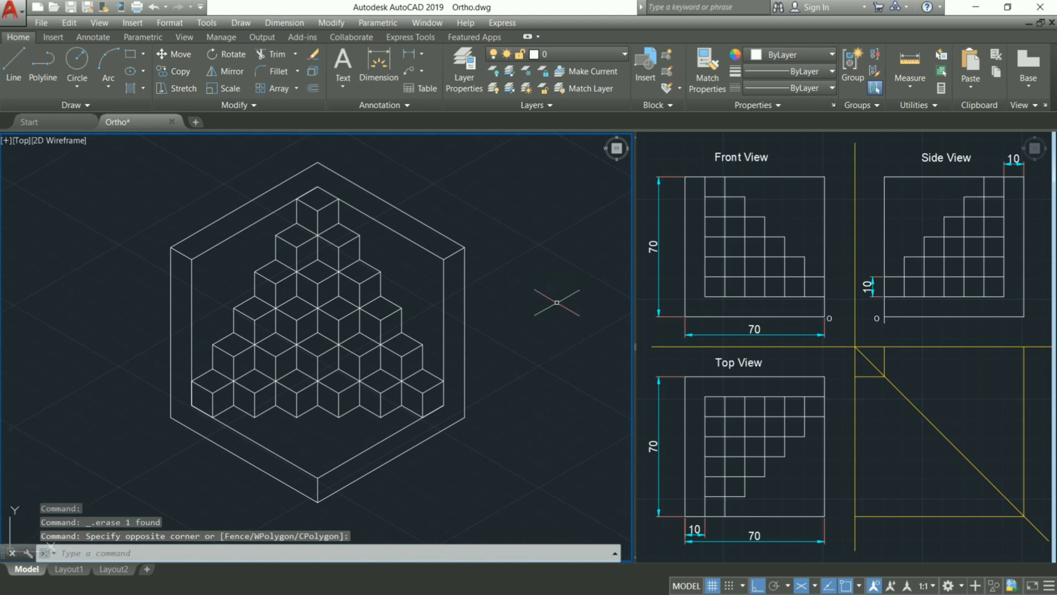
Start a hatch with the light grey 199,199,199 colour
key("Escape")
type("h")
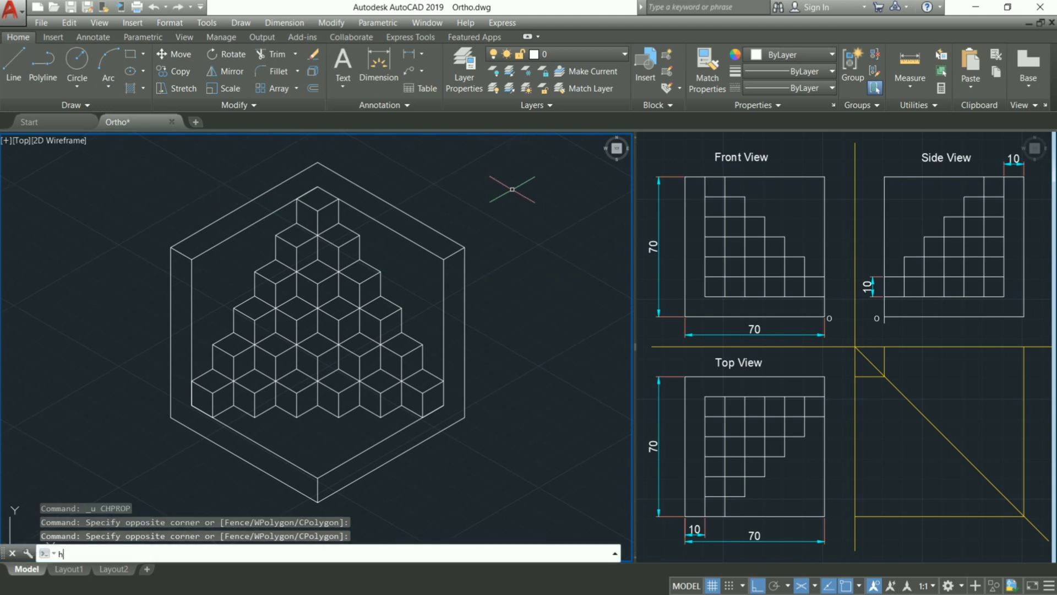
key("Return")
left_click(413, 71)
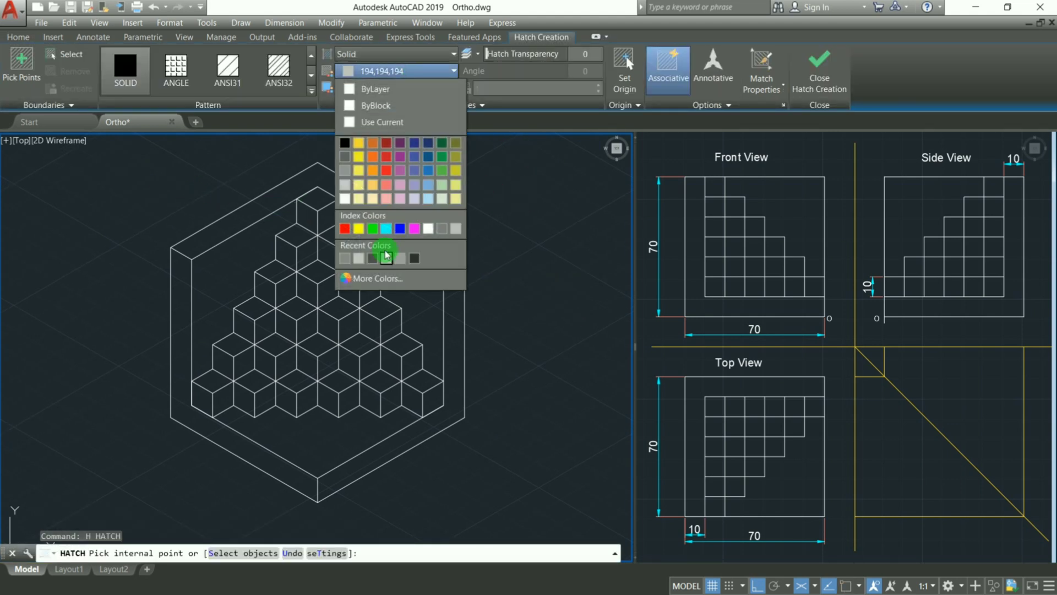
left_click(378, 277)
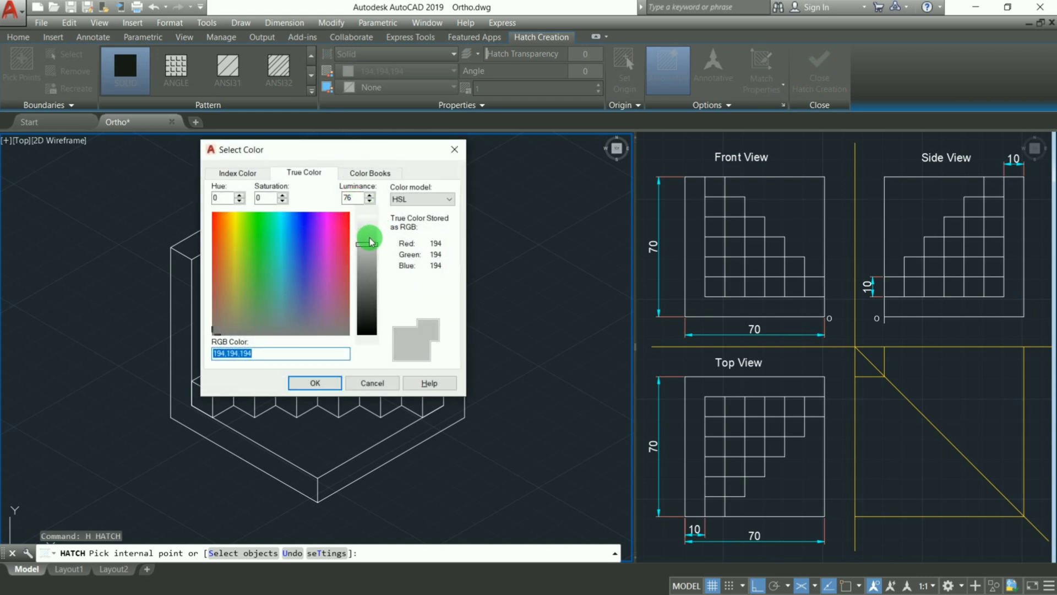
left_click_drag(370, 242, 370, 236)
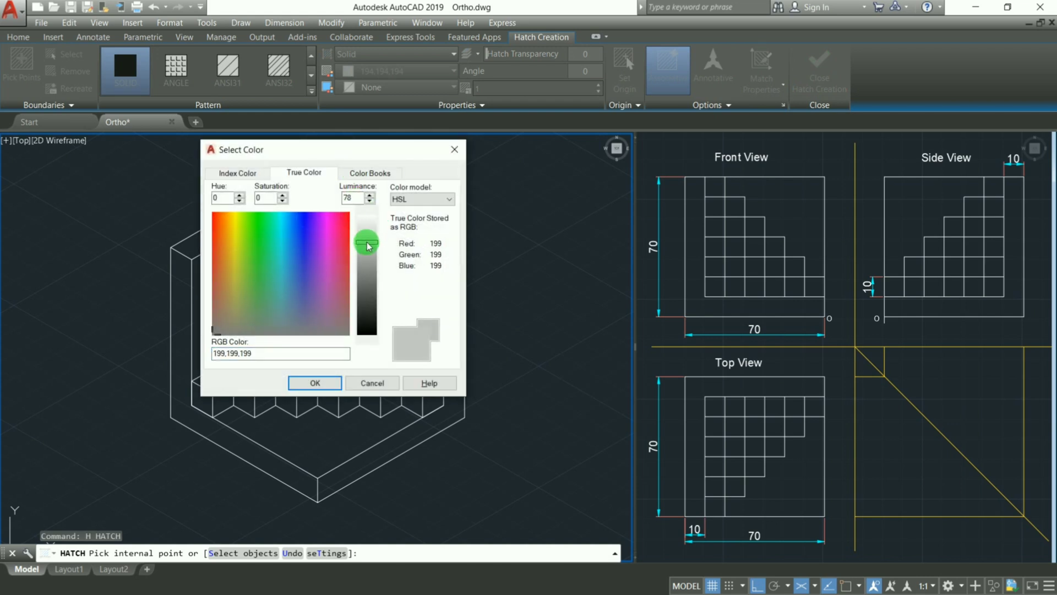
left_click(313, 382)
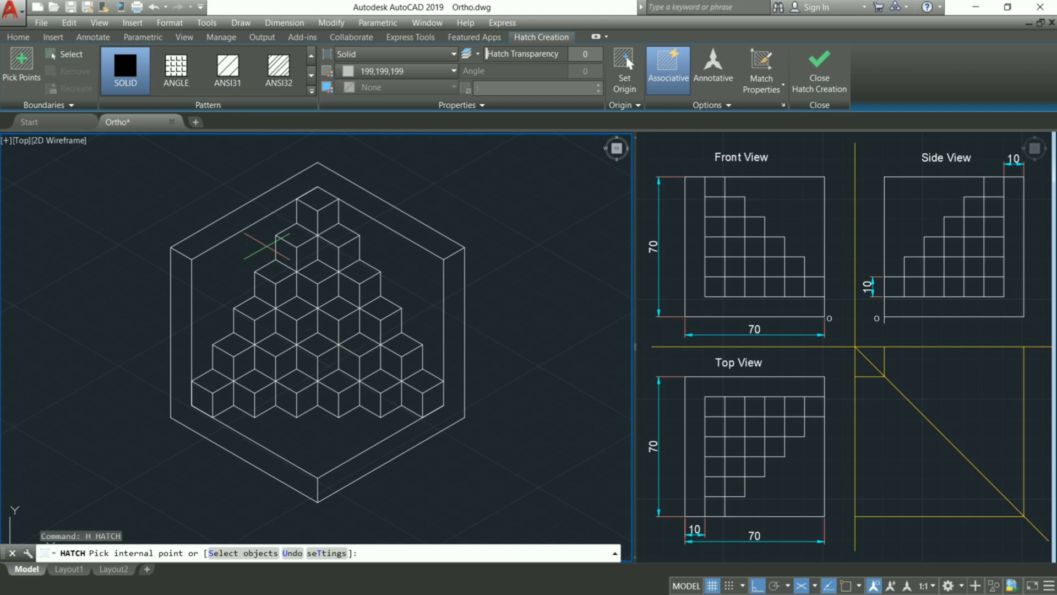
Fill the frame's top band and every cube top face with the light grey hatch
left_click(250, 216)
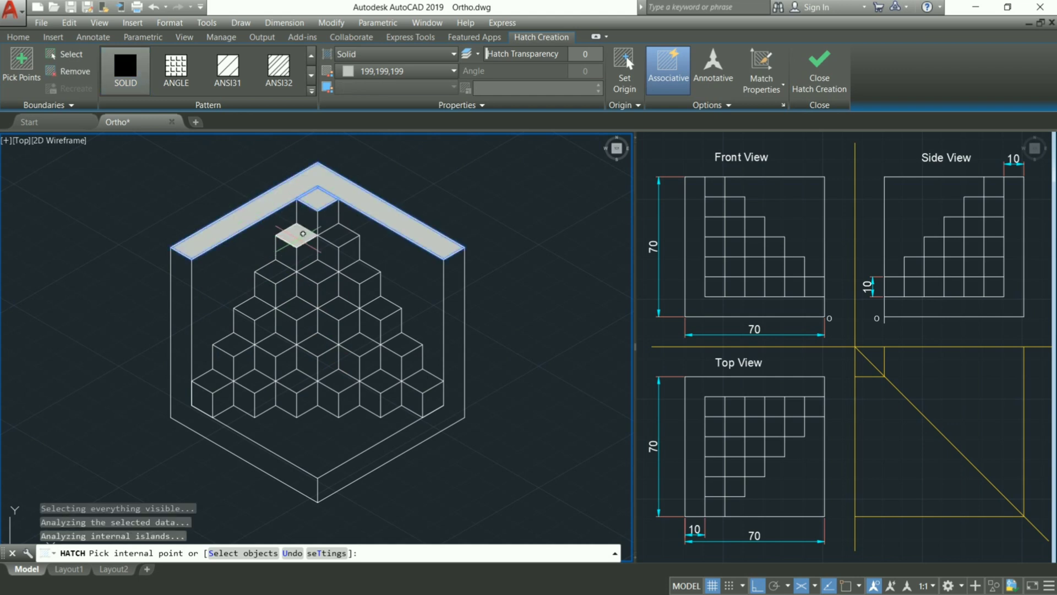
left_click(352, 235)
left_click(358, 270)
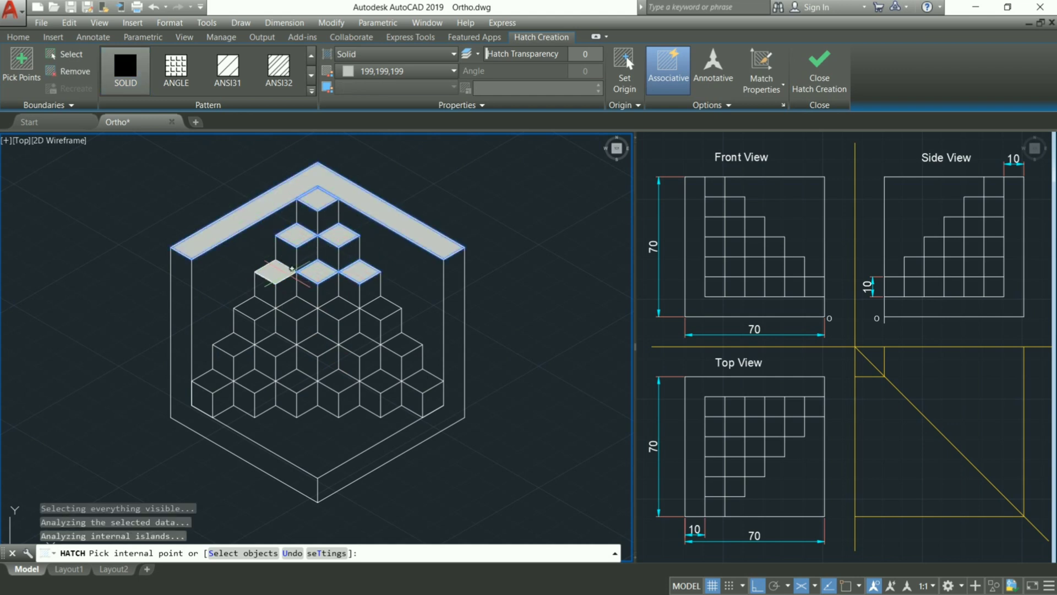
left_click(262, 304)
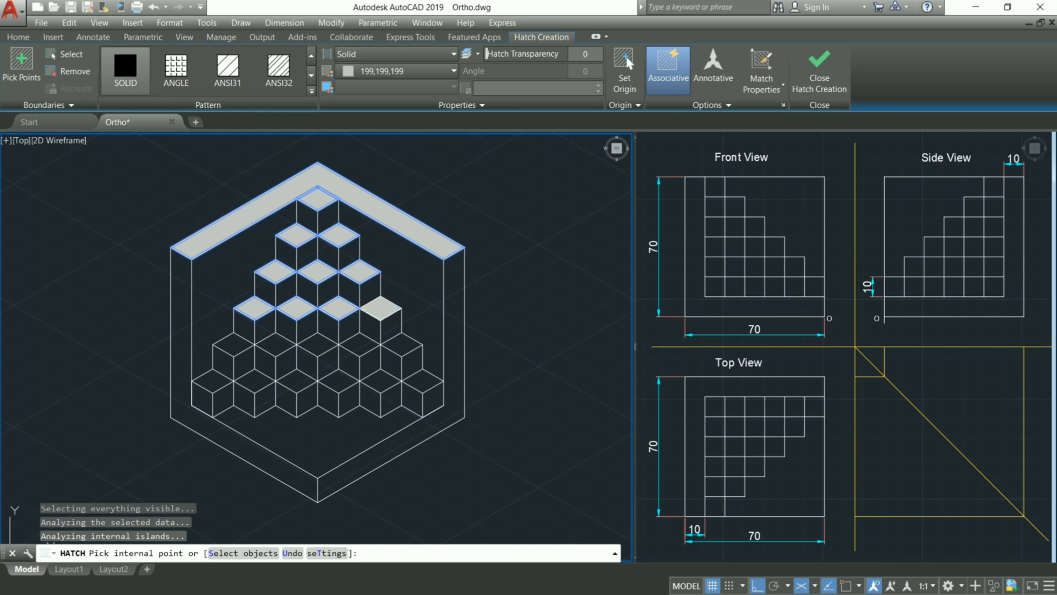
left_click(381, 309)
left_click(402, 344)
left_click(423, 380)
left_click(381, 380)
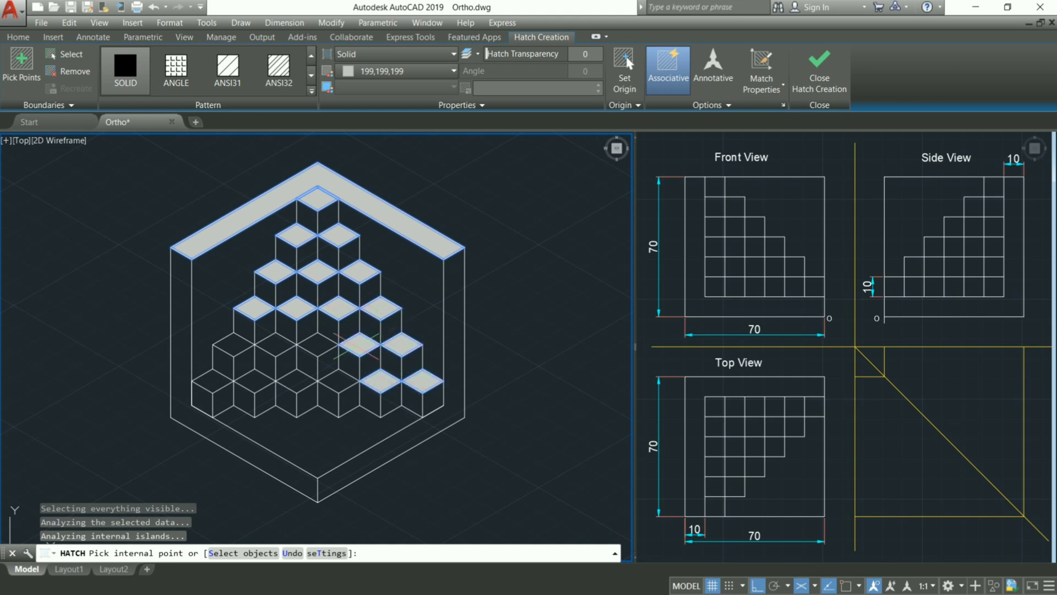
left_click(358, 344)
left_click(318, 344)
left_click(275, 344)
left_click(233, 344)
left_click(213, 380)
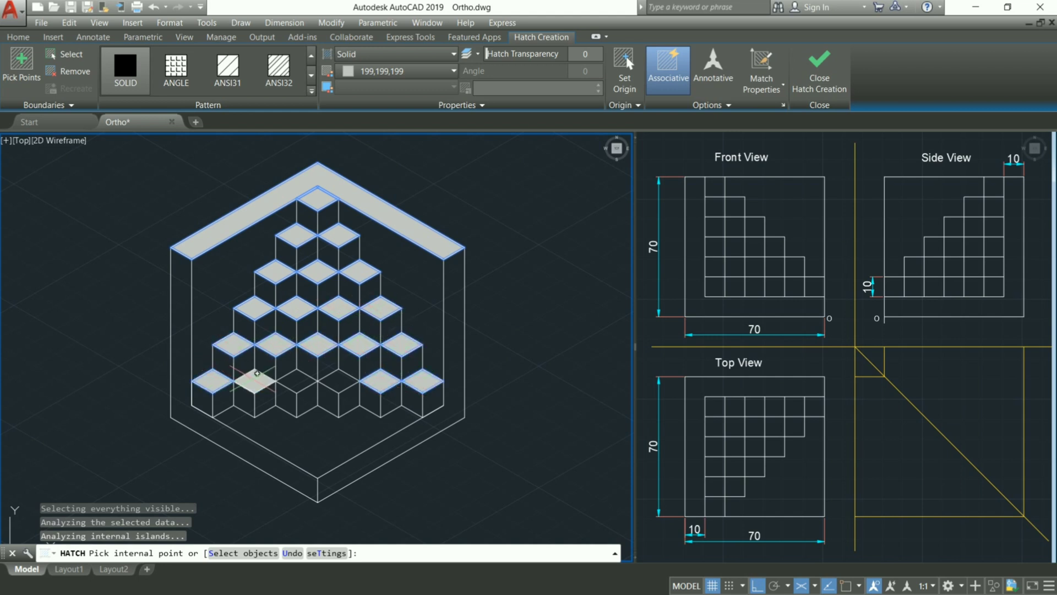
left_click(296, 380)
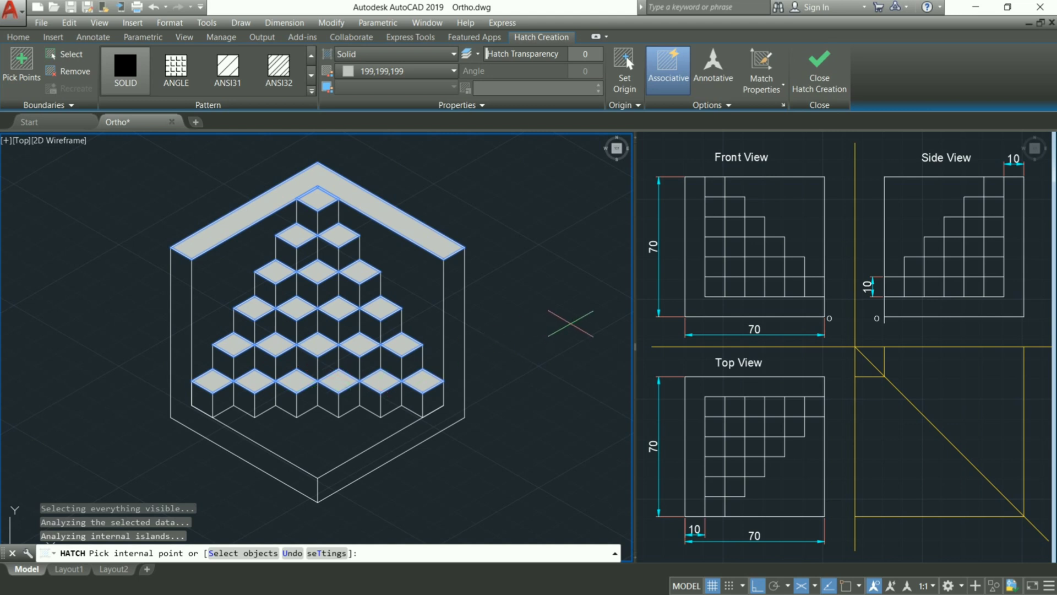
key("Return")
Start a hatch with the medium grey 148,148,148 colour
type("h")
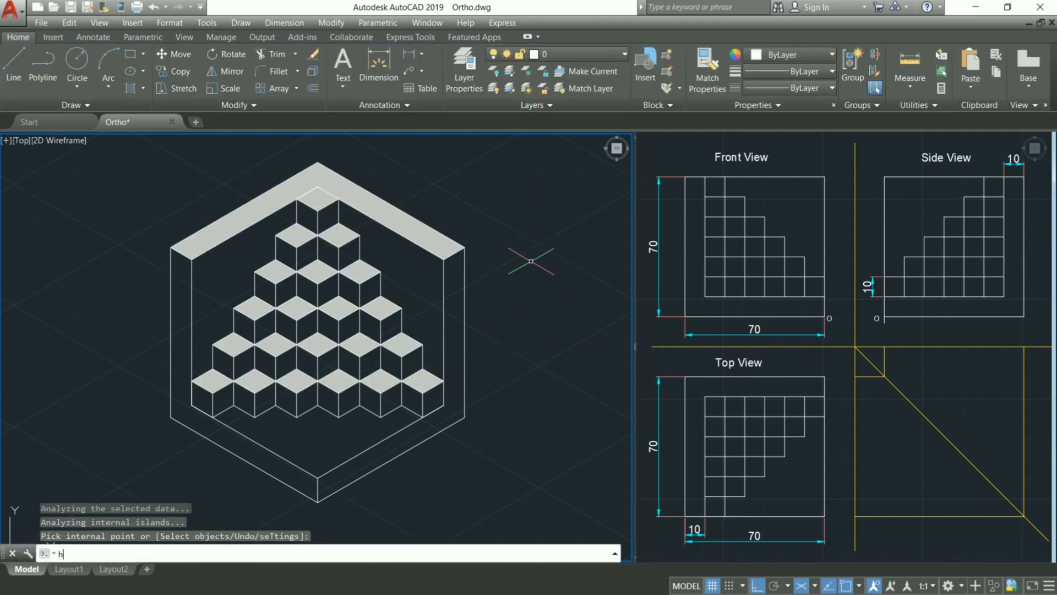
key("Return")
left_click(402, 71)
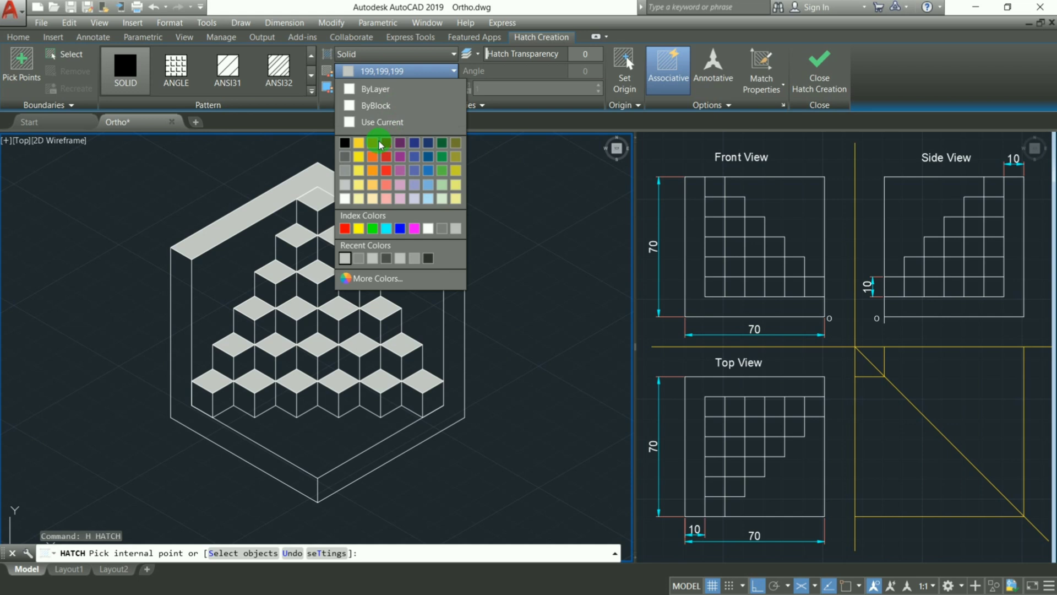
left_click(379, 278)
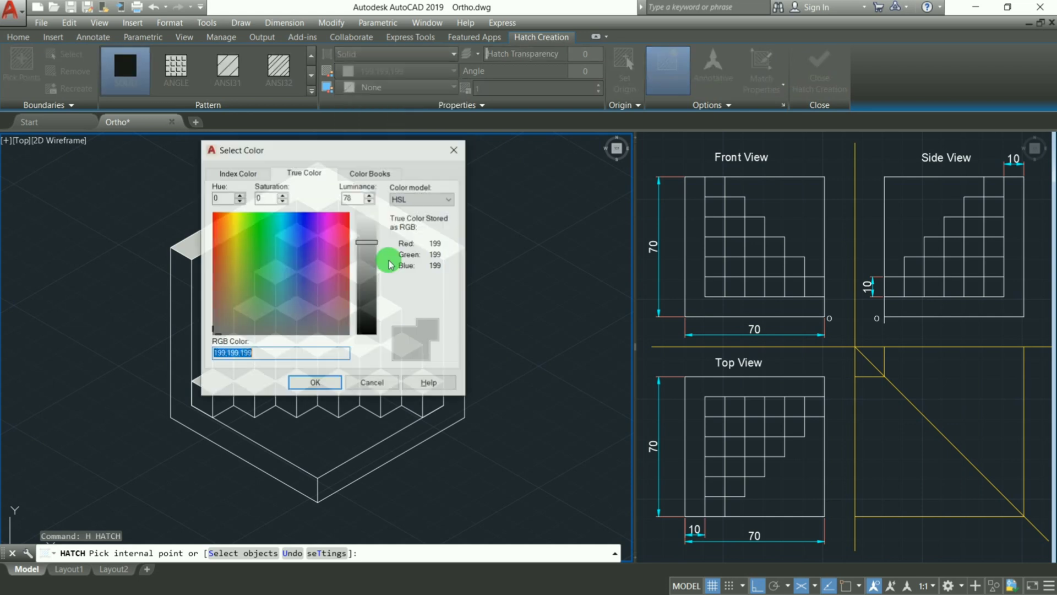
left_click_drag(368, 265, 368, 274)
left_click(312, 382)
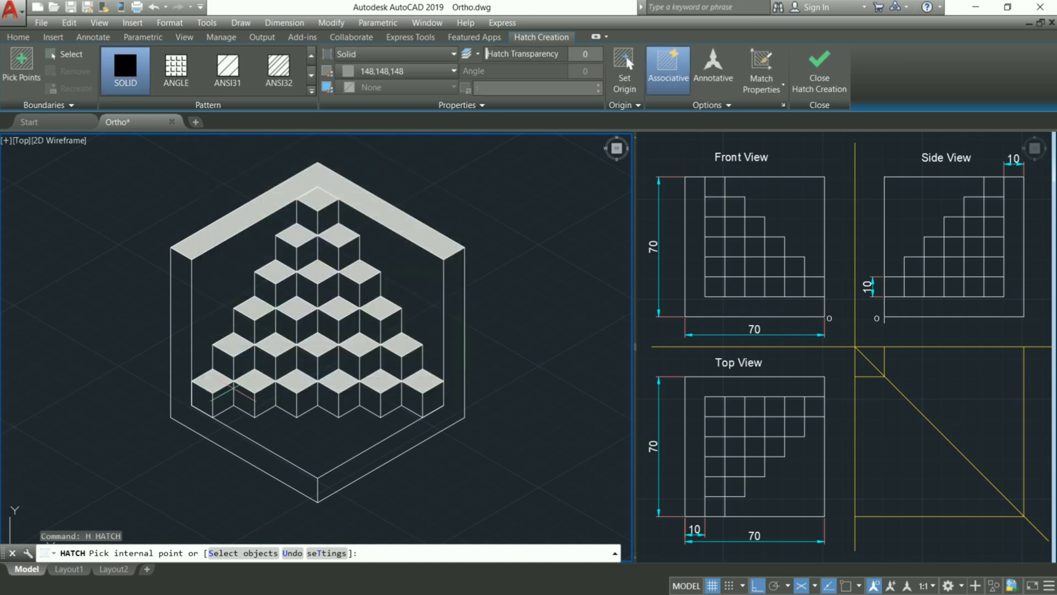
Fill the frame's left band and each cube's left face with medium grey
left_click(182, 339)
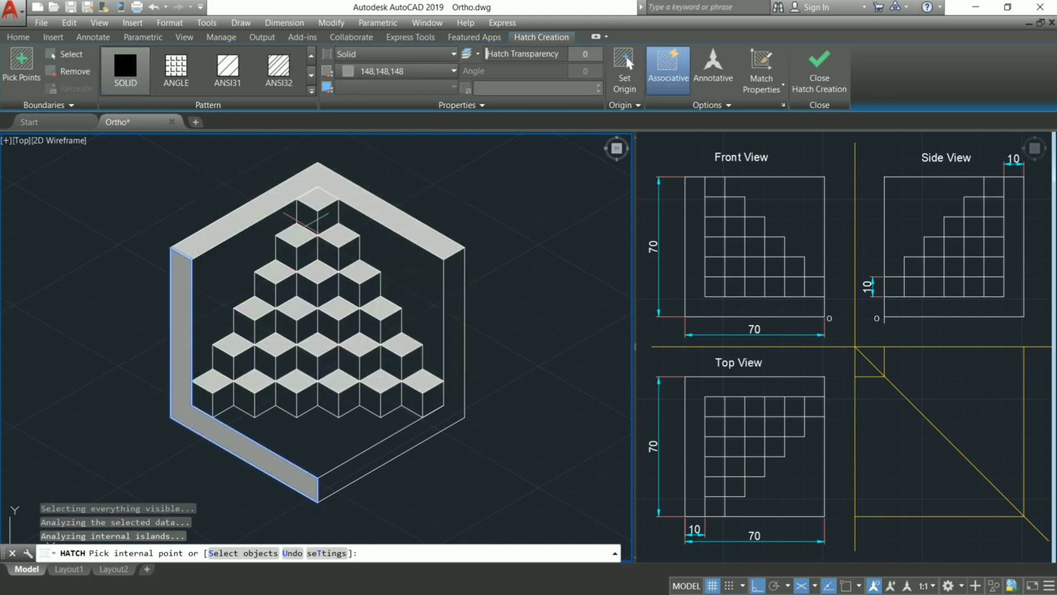
left_click(313, 224)
left_click(328, 255)
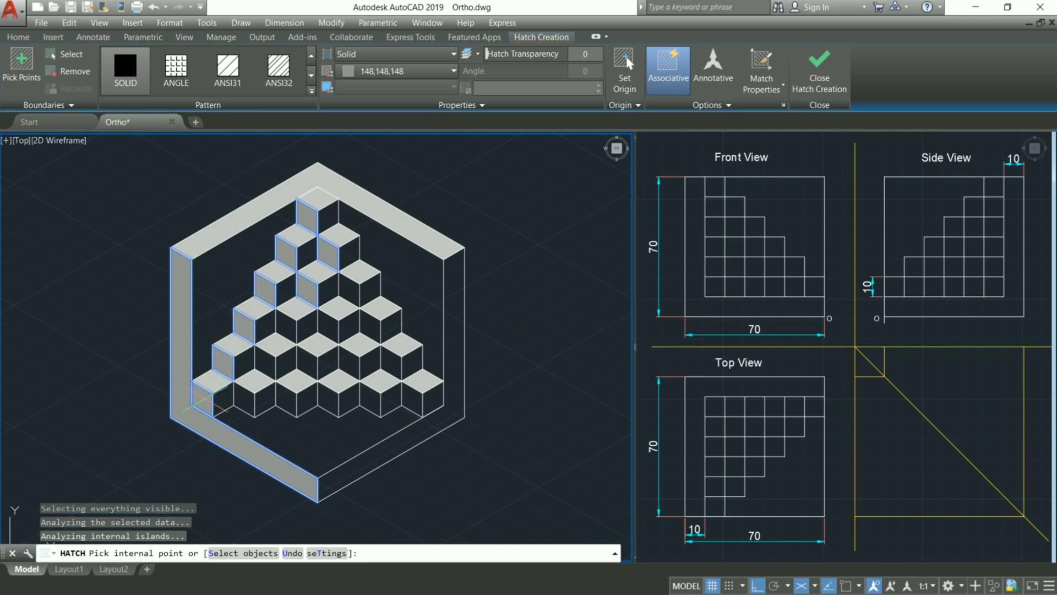
left_click(206, 402)
left_click(295, 326)
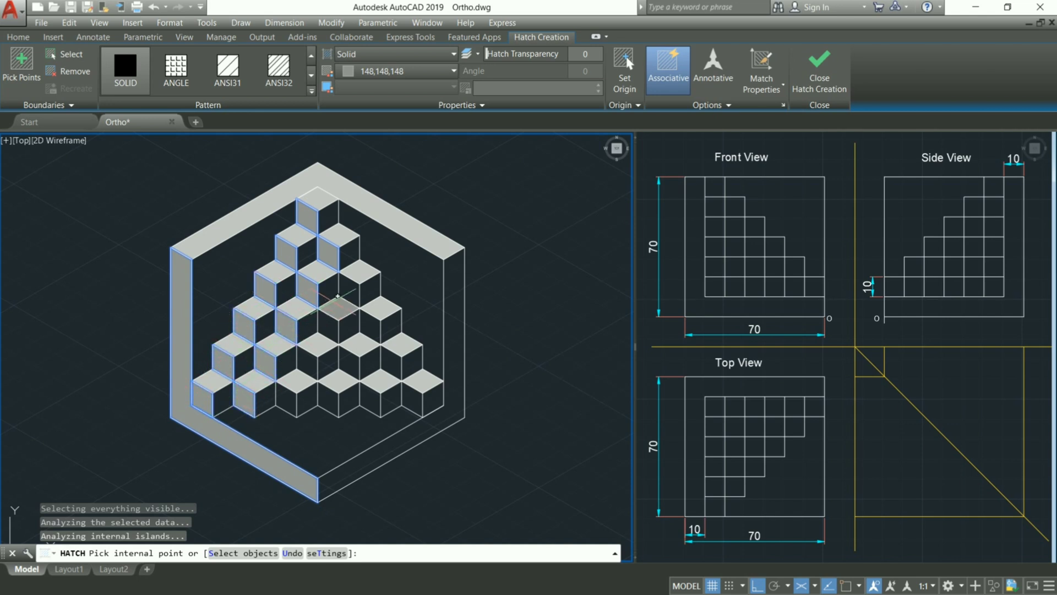
left_click(348, 292)
left_click(310, 349)
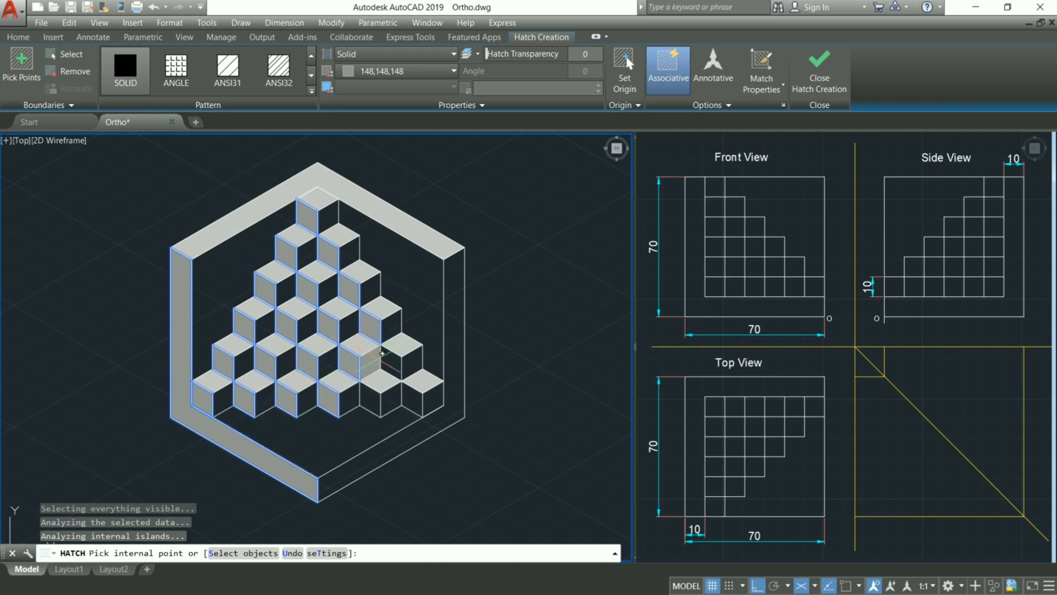
left_click(380, 355)
left_click(392, 364)
left_click(370, 401)
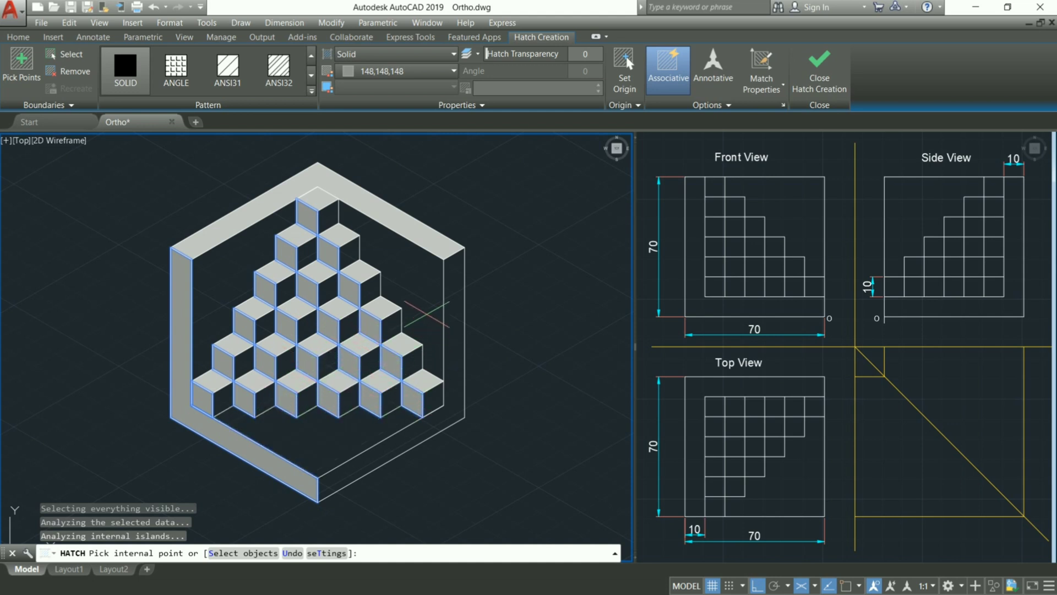
Finish the medium grey fills and start a hatch in dark grey 79,79,79
key("Return")
left_click(552, 257)
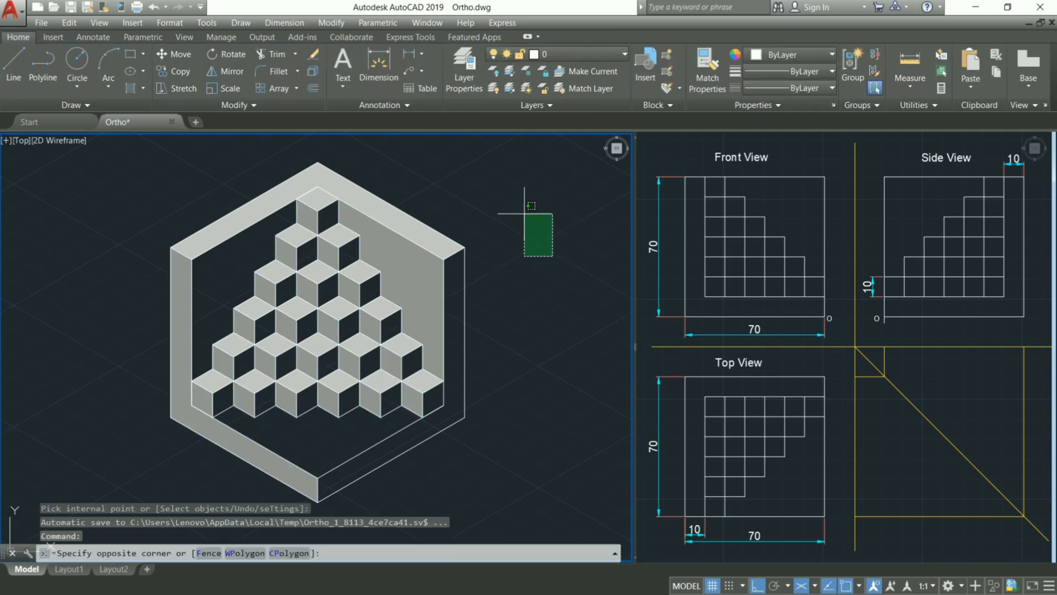
left_click(524, 213)
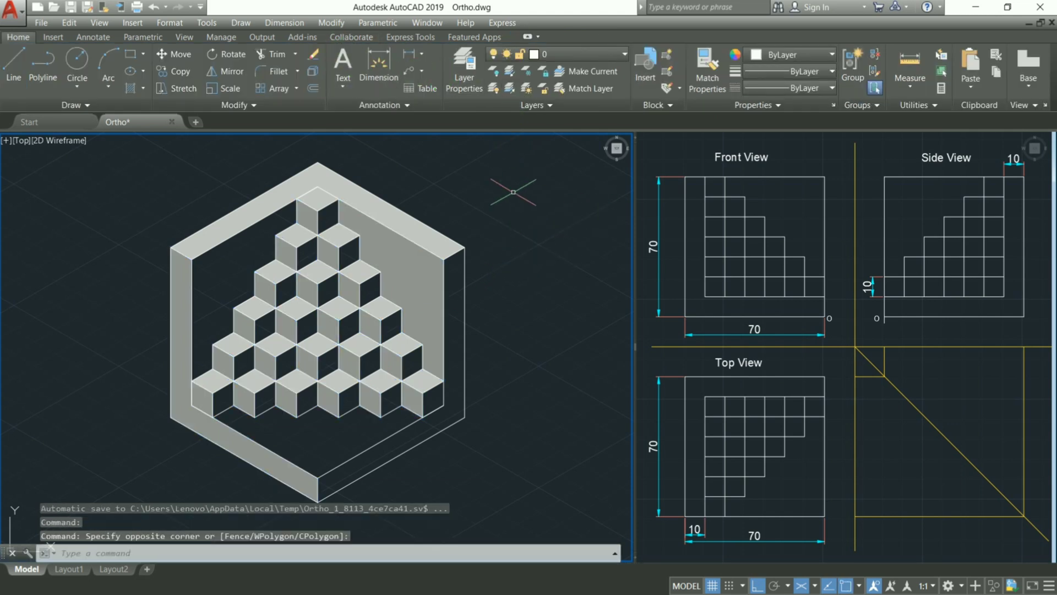
key("Return")
left_click(406, 72)
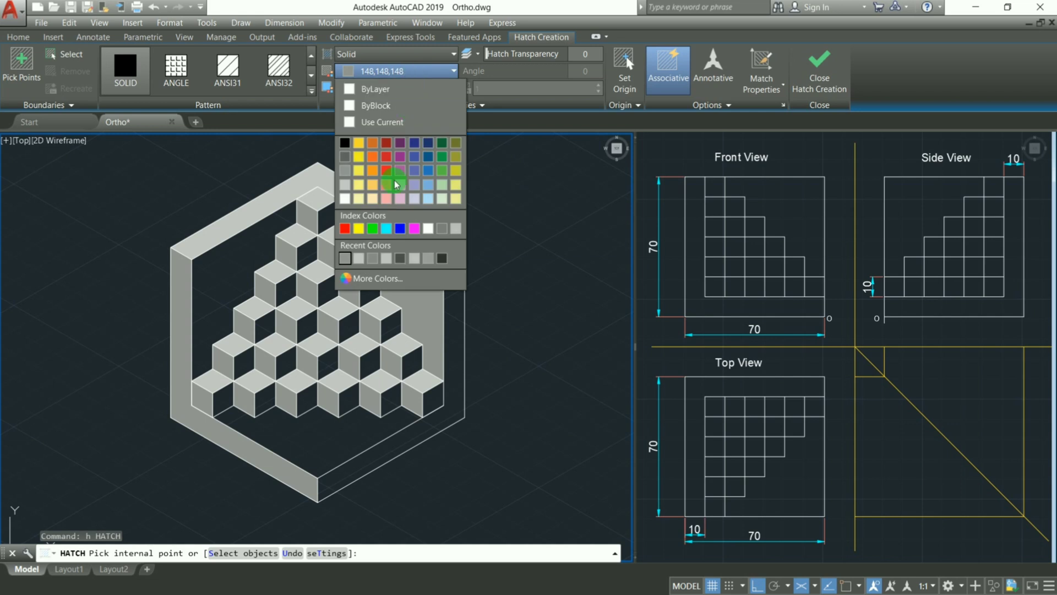
left_click(385, 279)
left_click_drag(367, 290, 369, 303)
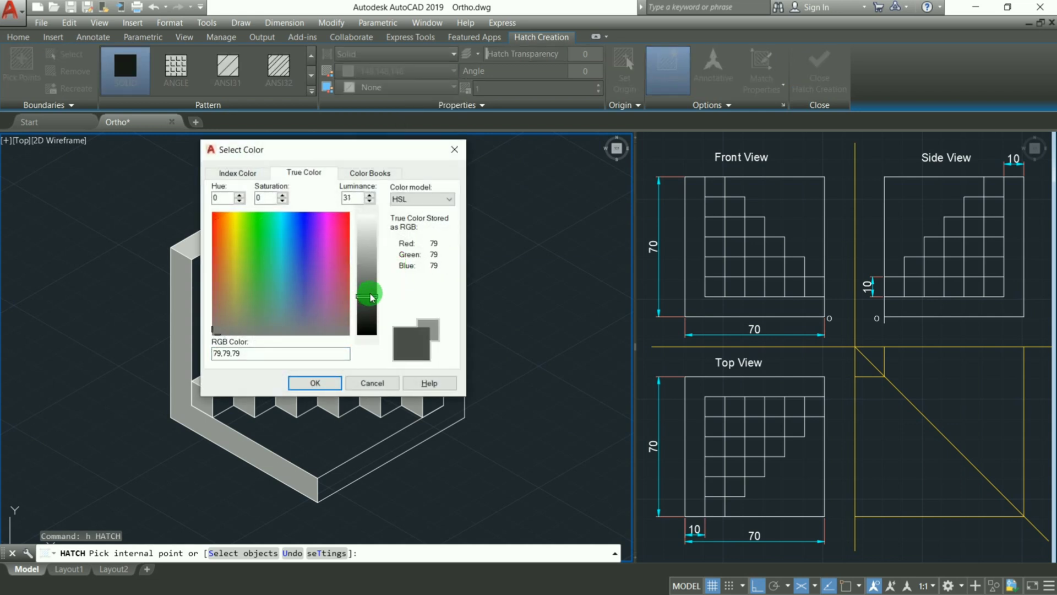
left_click(329, 383)
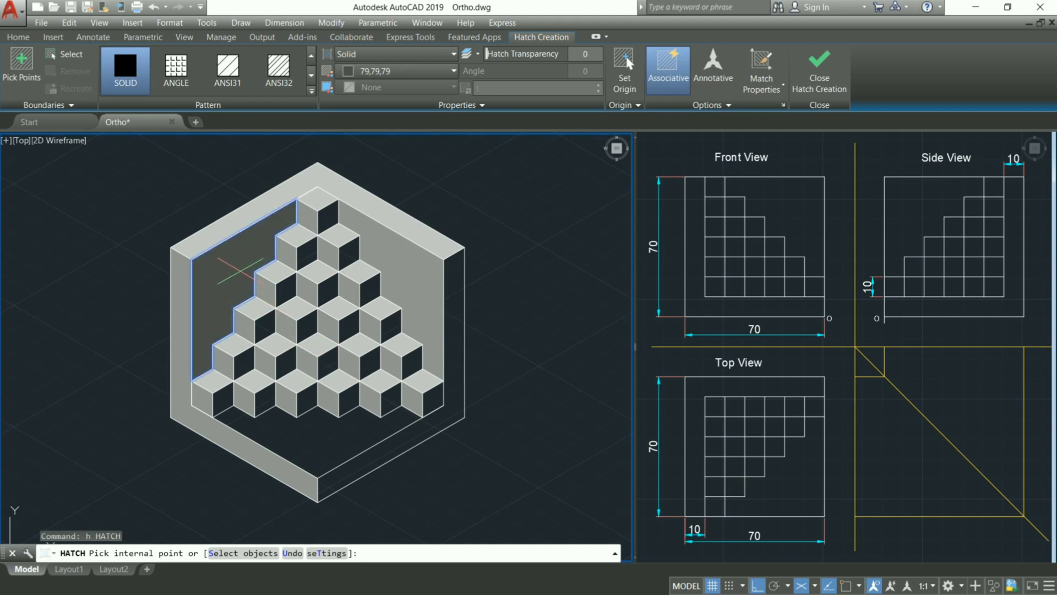
Fill the left inner wall and the right and bottom outer walls dark grey
left_click(243, 273)
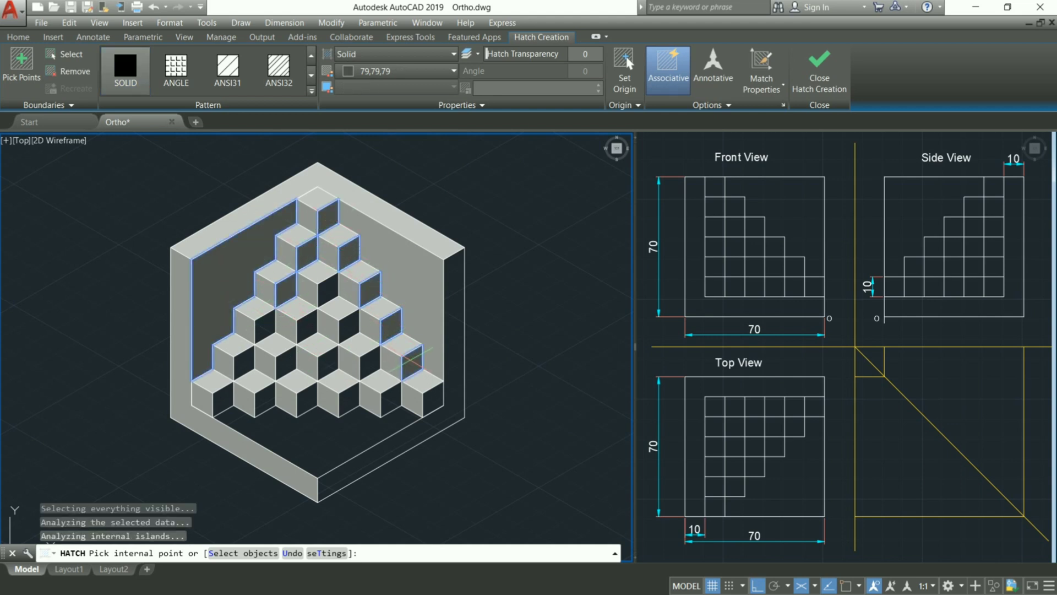
left_click(449, 390)
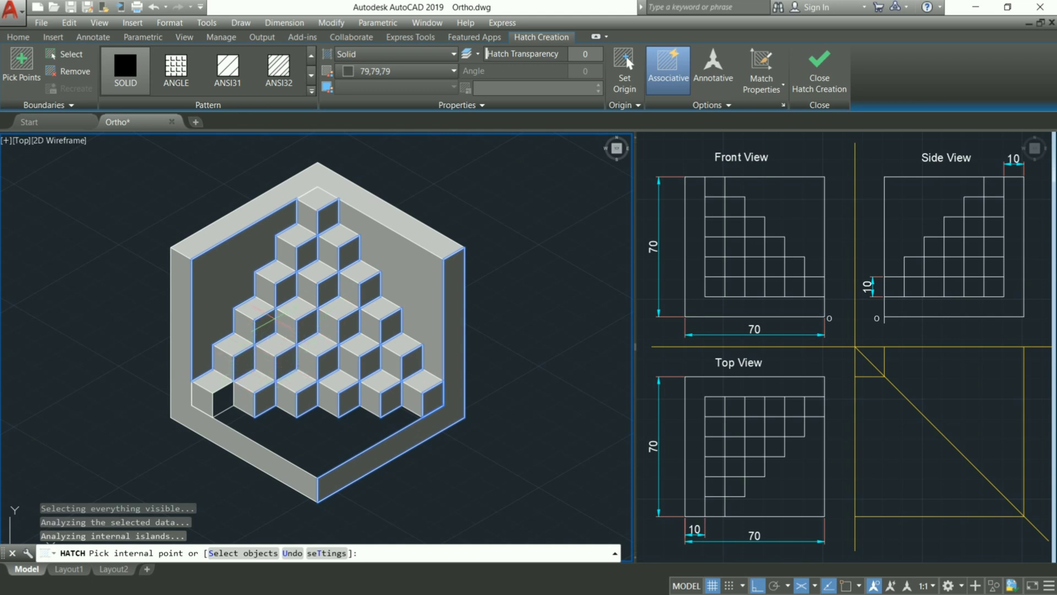
key("Return")
left_click(482, 203)
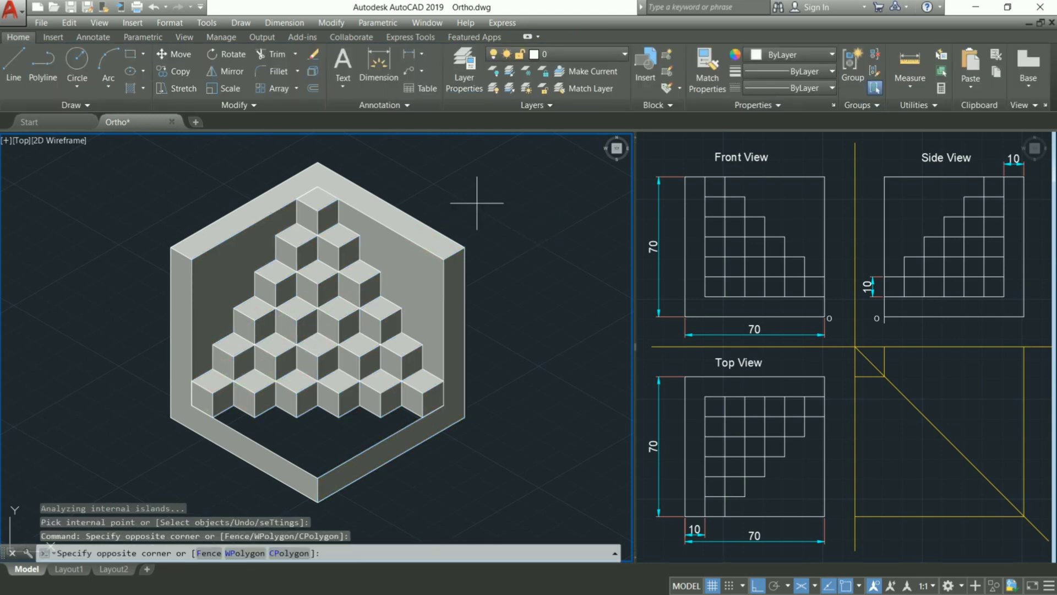
left_click(493, 178)
Solid-hatch the floor strip below the bottom cube row in True Color 201,201,201
type("h")
key("Return")
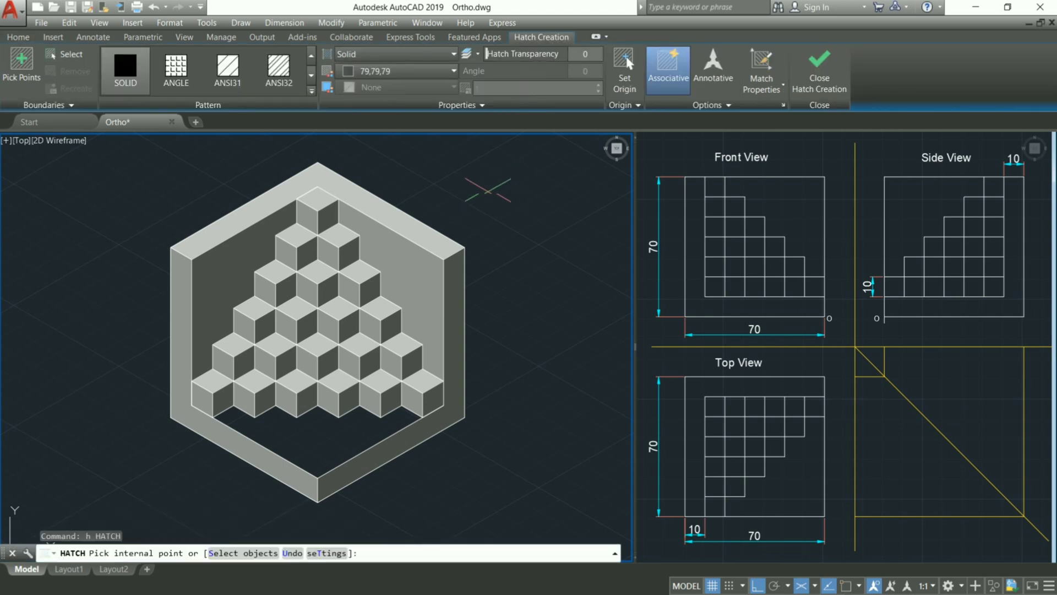
left_click(419, 71)
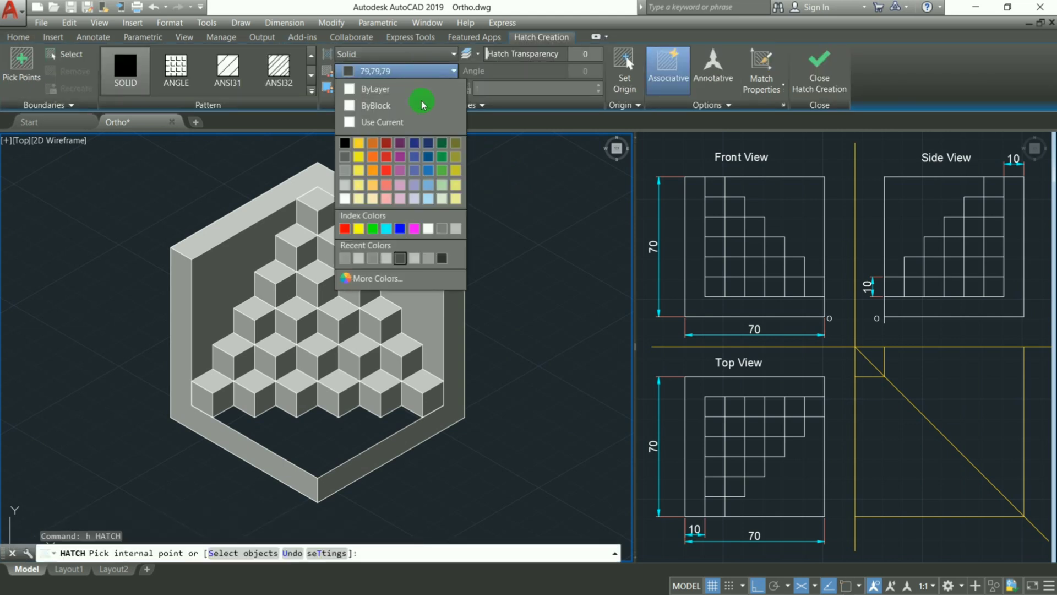
left_click(372, 278)
left_click(366, 241)
left_click(369, 201)
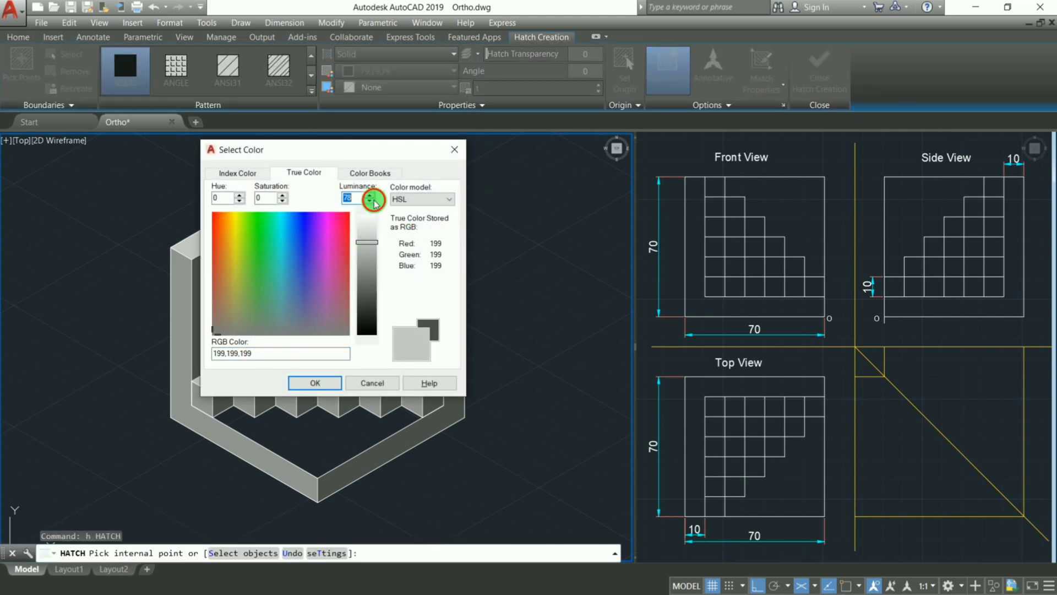
left_click(369, 201)
left_click(370, 201)
left_click(369, 196)
left_click(369, 196)
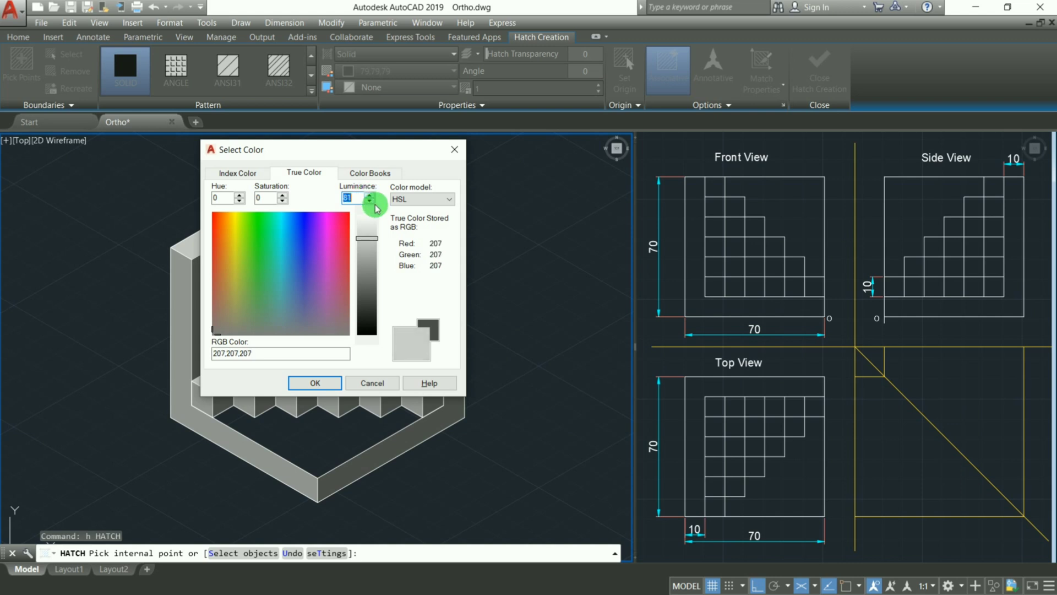
left_click(315, 383)
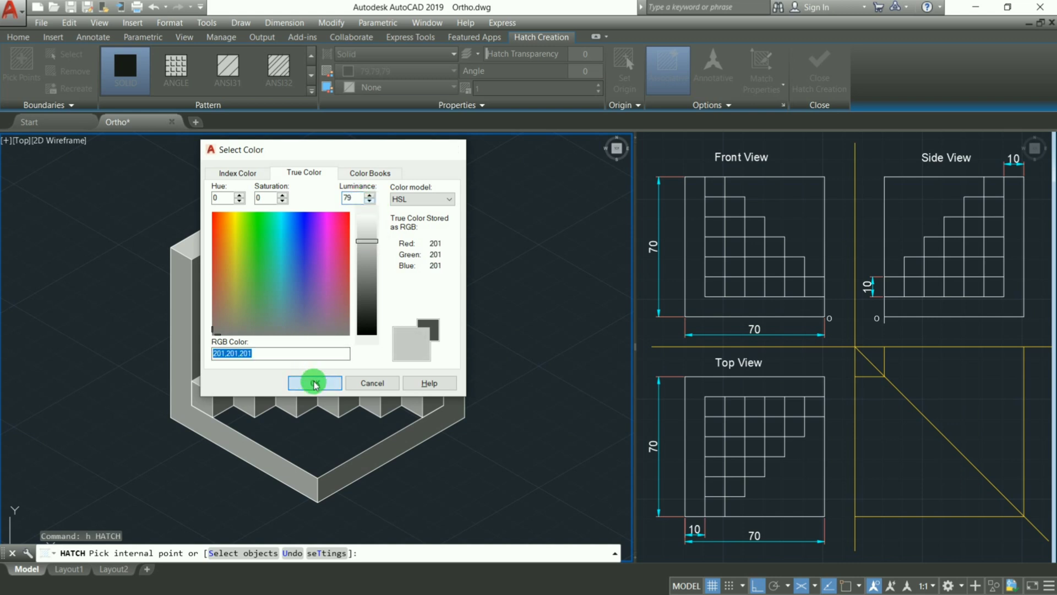
left_click(325, 440)
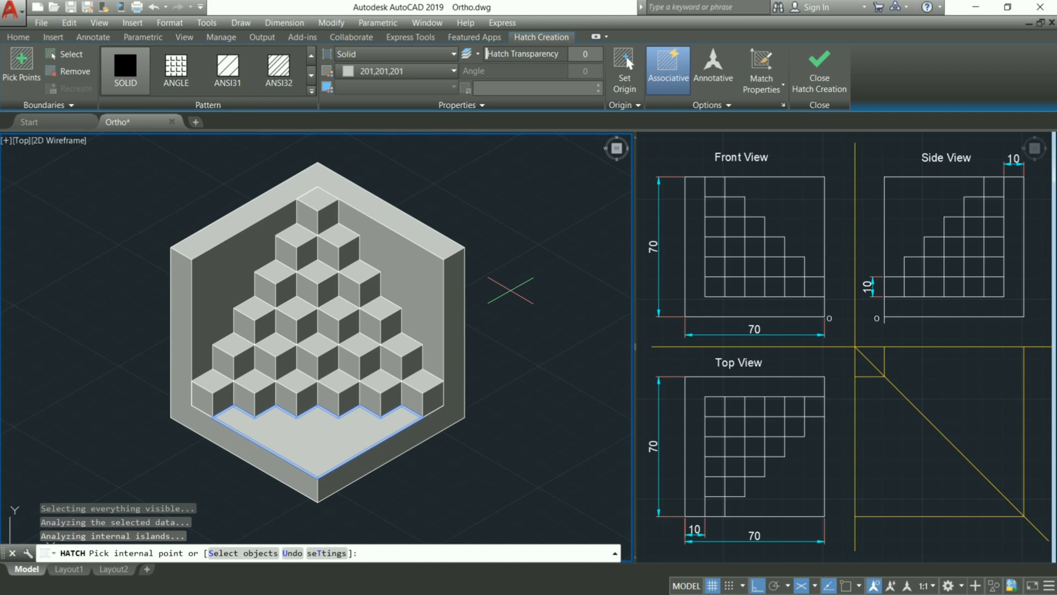
key("Return")
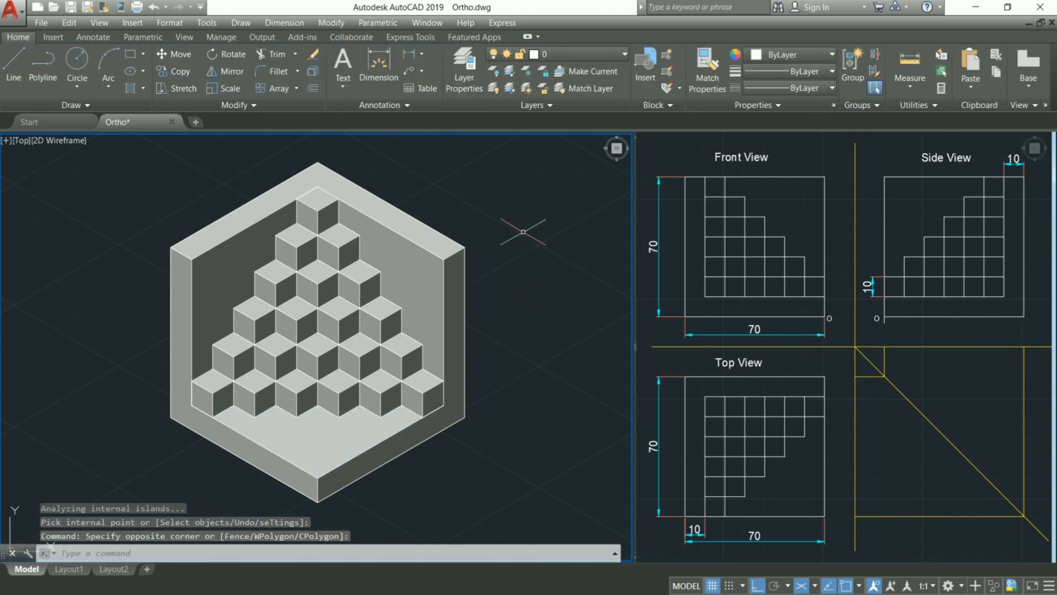
Window-select the upper cubes and frame edges, leaving their colour unchanged
left_click(130, 172)
left_click(523, 310)
left_click(762, 55)
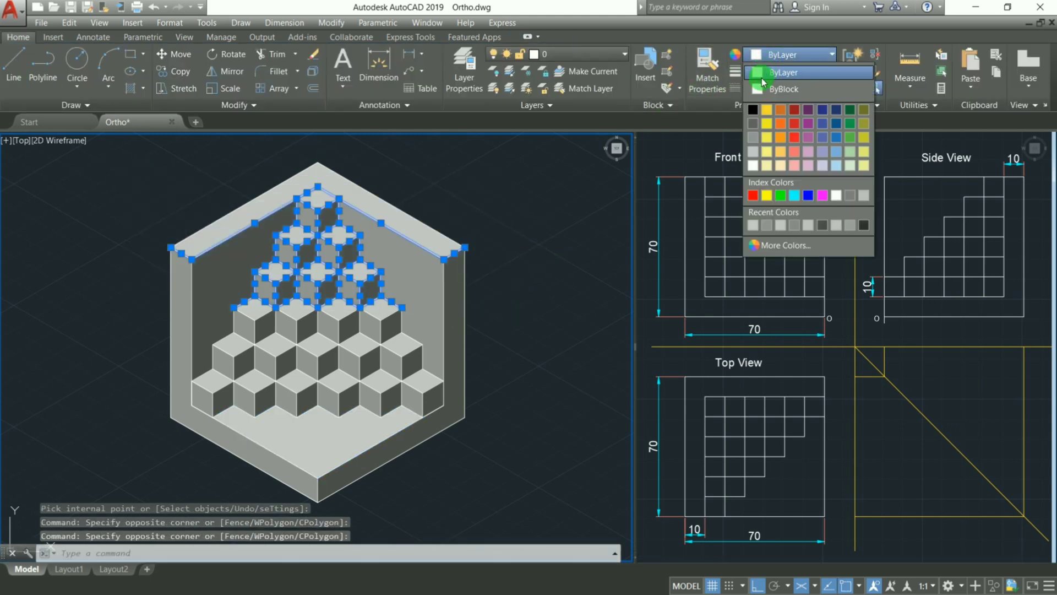
left_click(762, 73)
key("Escape")
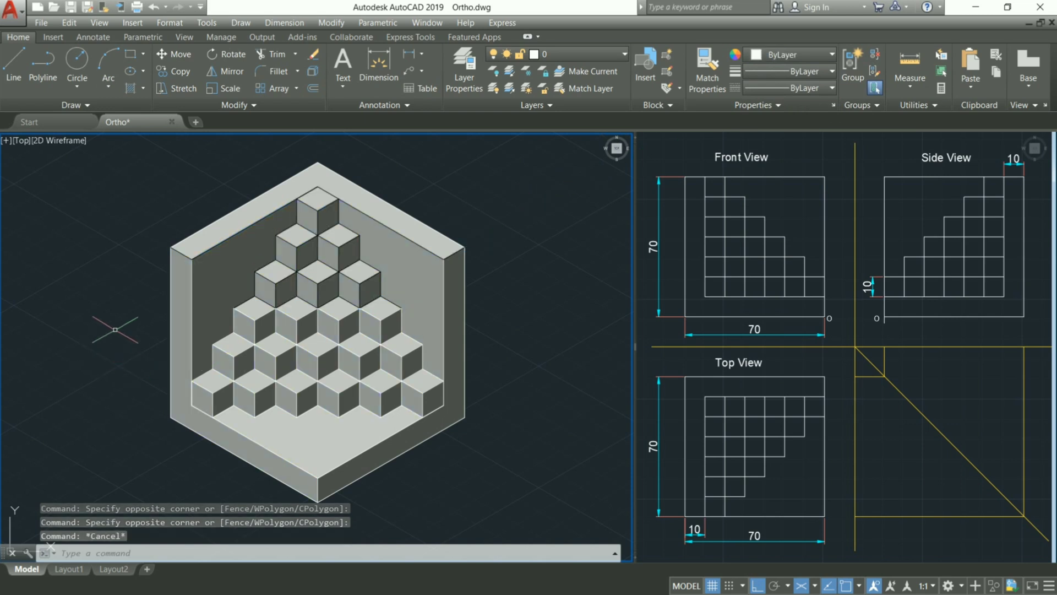
Set the edges of the lower three cube rows to black (0,0,0)
left_click(117, 291)
left_click(535, 451)
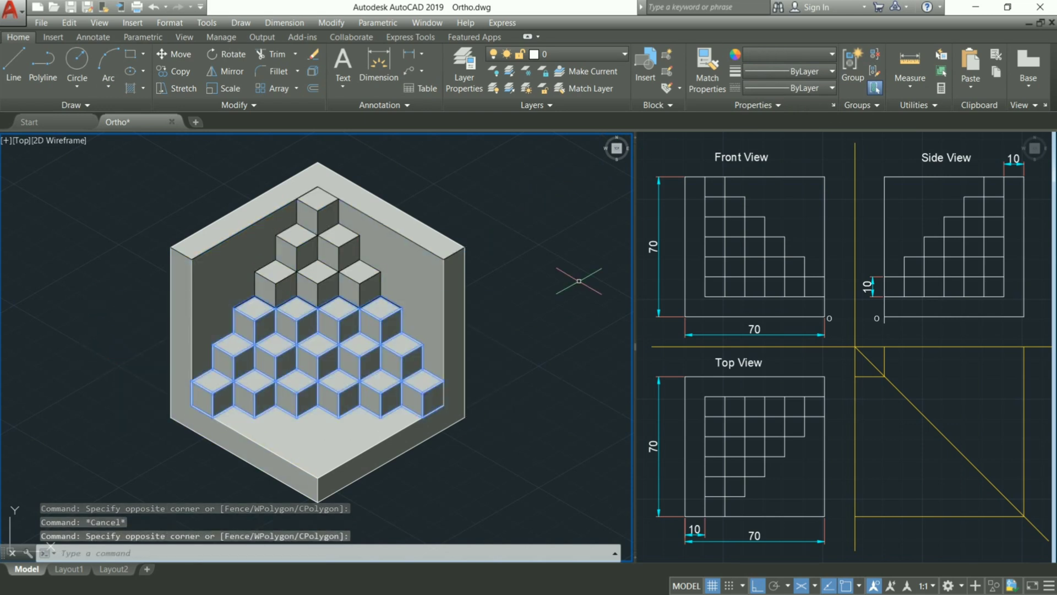
left_click(774, 55)
left_click(757, 110)
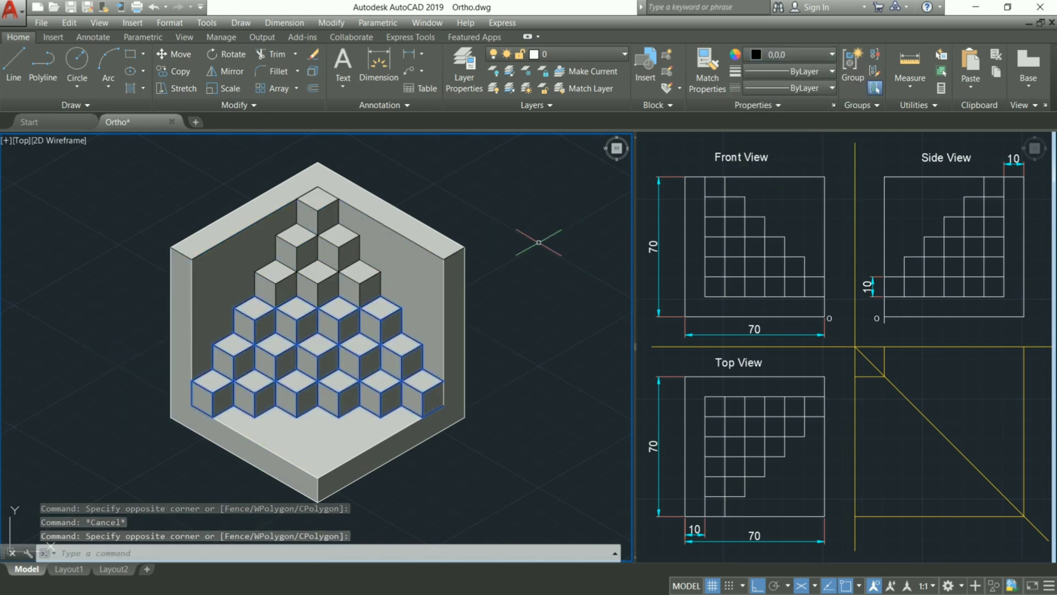
key("Escape")
Recolour the frame's right wall edges to black
left_click(408, 183)
left_click(547, 464)
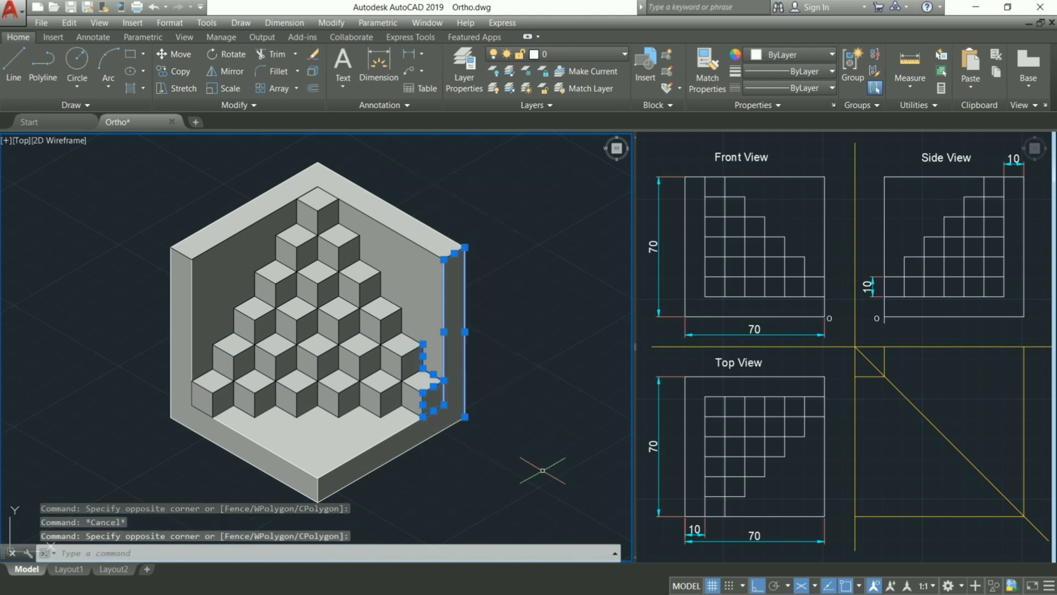
left_click(793, 62)
left_click(750, 107)
key("Escape")
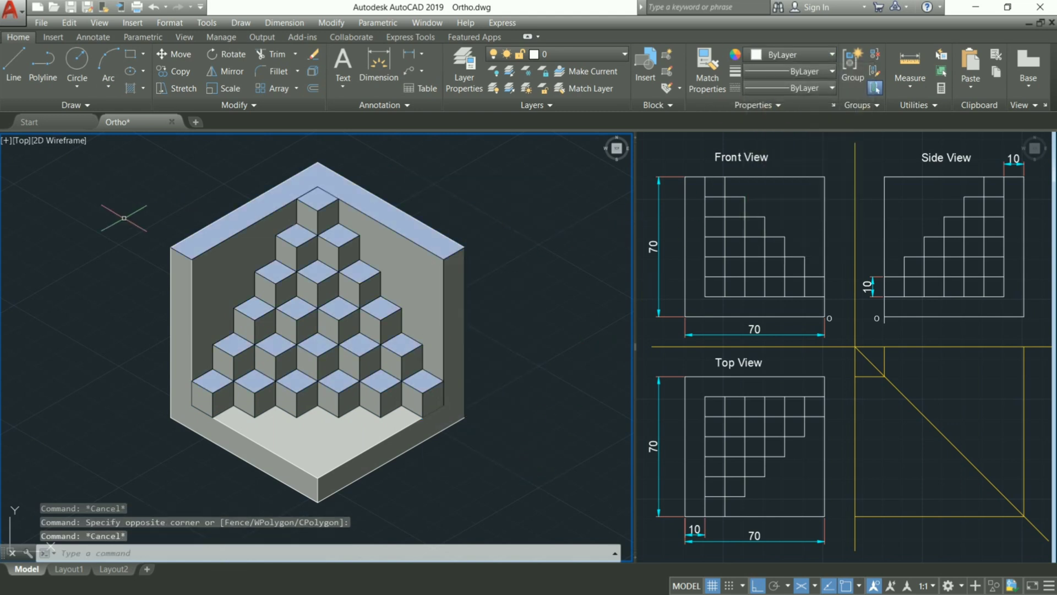
Recolour the frame's left wall edges, then undo that last colour change
left_click(107, 219)
left_click(234, 489)
left_click(809, 61)
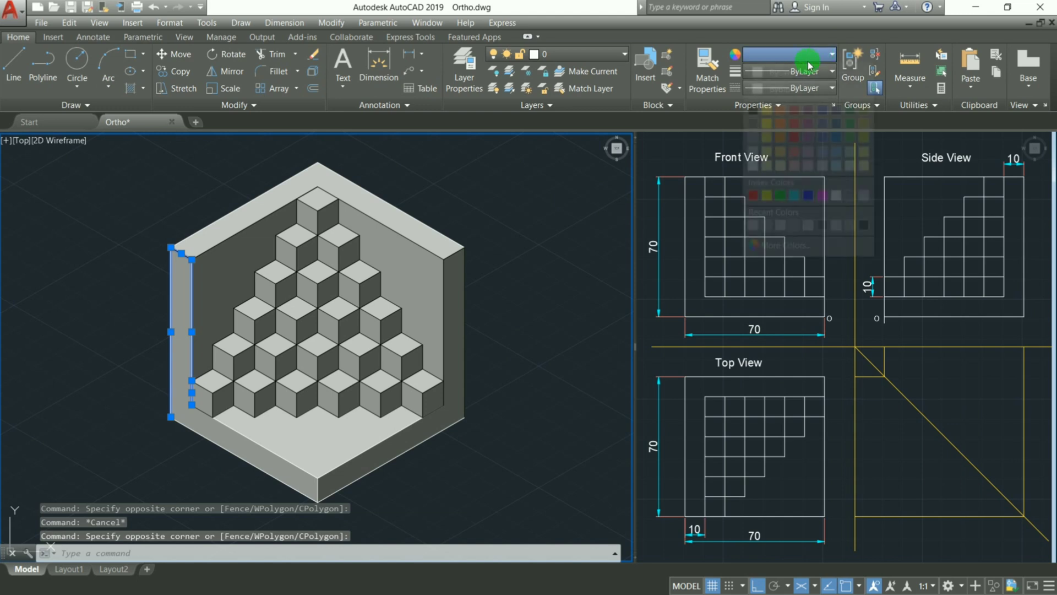
left_click(750, 111)
key("Escape")
middle_click_drag(599, 258, 600, 221)
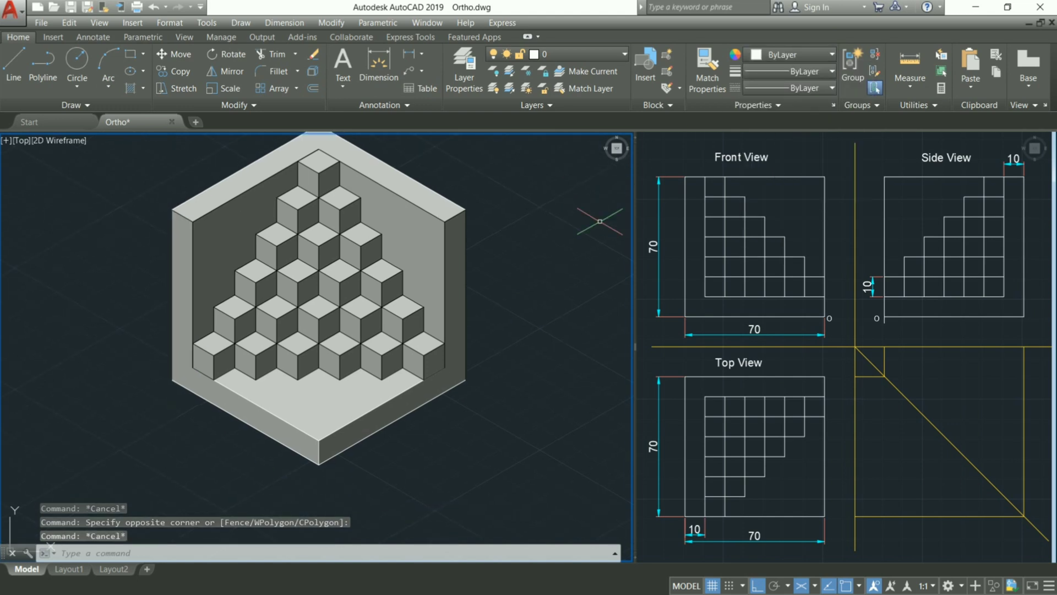
key("ctrl+z")
key("ctrl+z")
Check the colour of the bottom row of six cubes without changing it
left_click(77, 335)
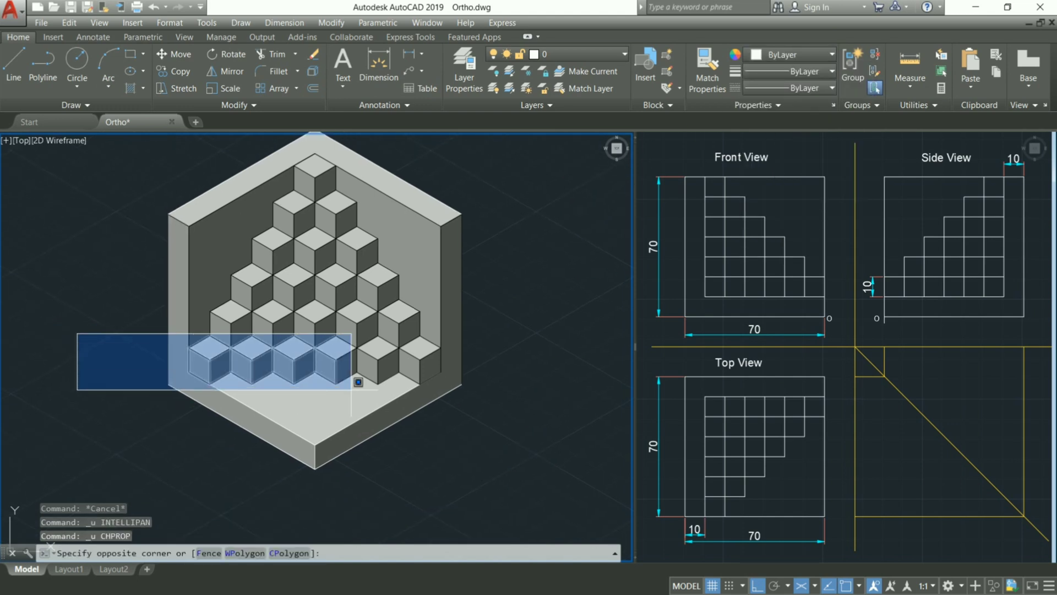
left_click(485, 379)
left_click(790, 57)
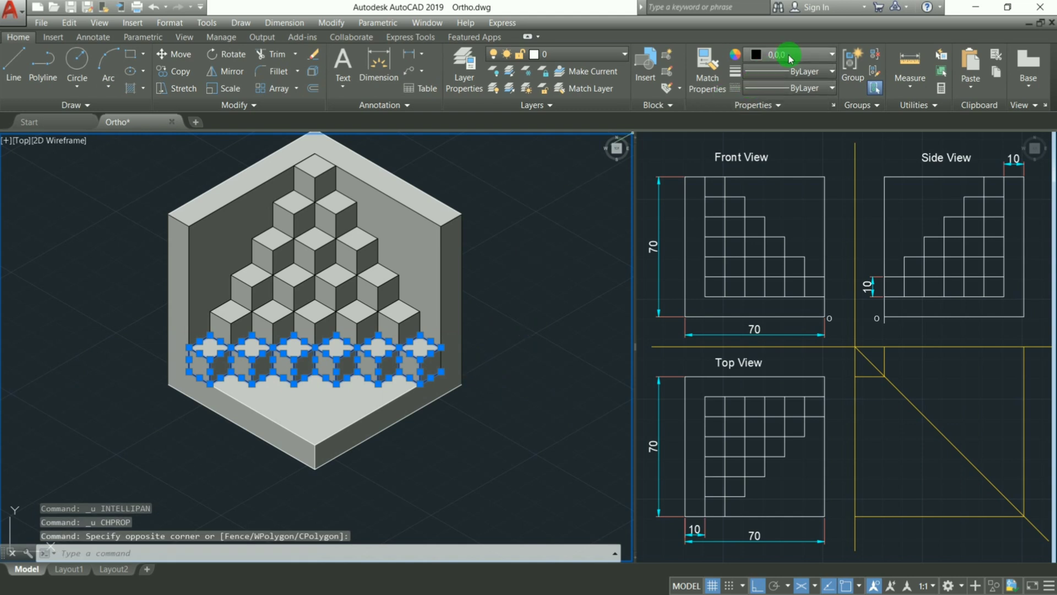
left_click(739, 125)
key("Escape")
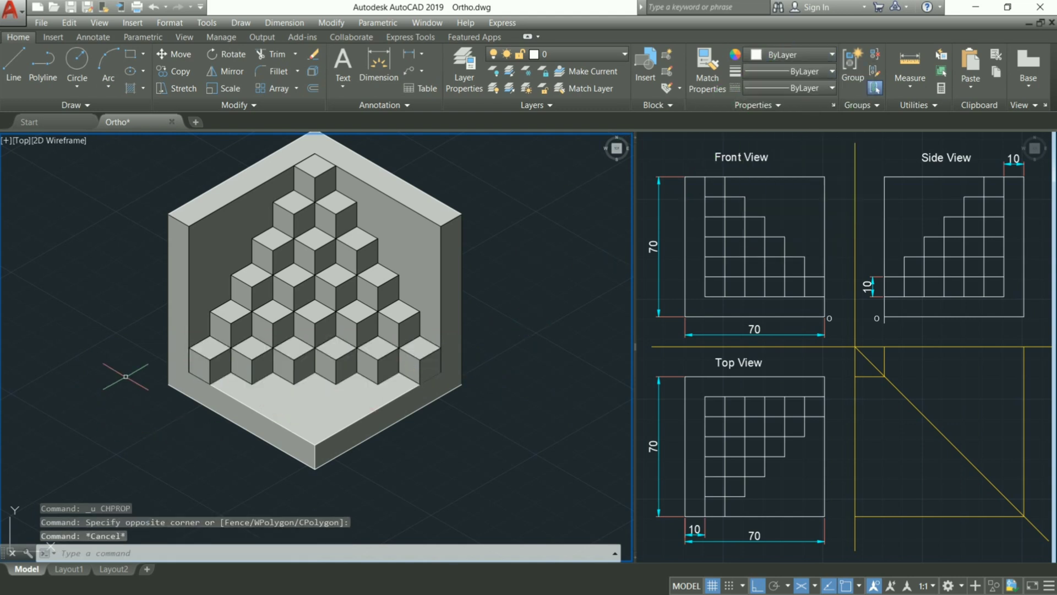
Check the colour of the base slab and its two front edges, leaving them unchanged
left_click(124, 374)
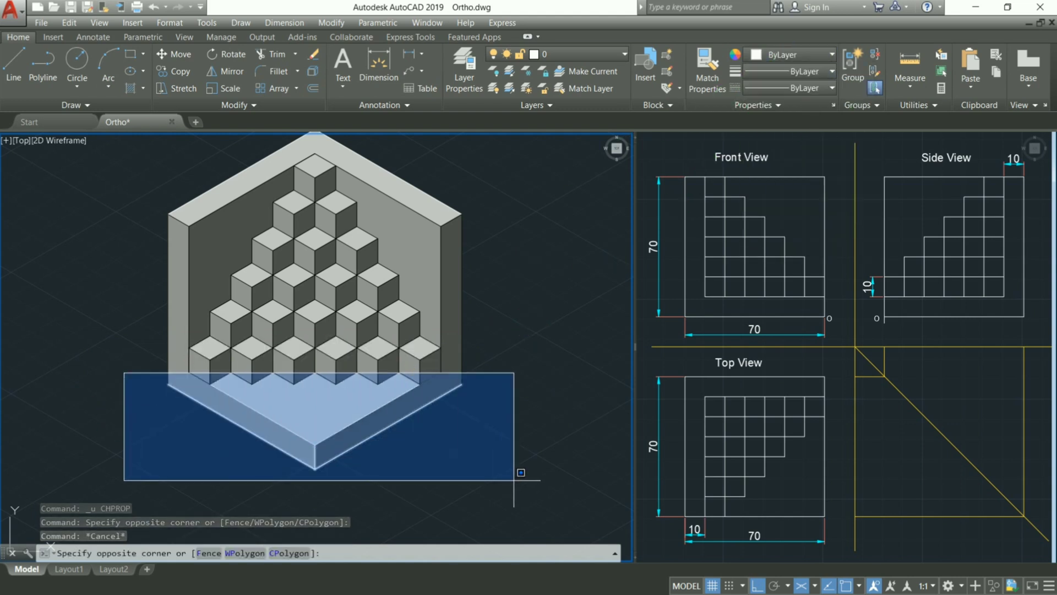
left_click(514, 480)
left_click(793, 54)
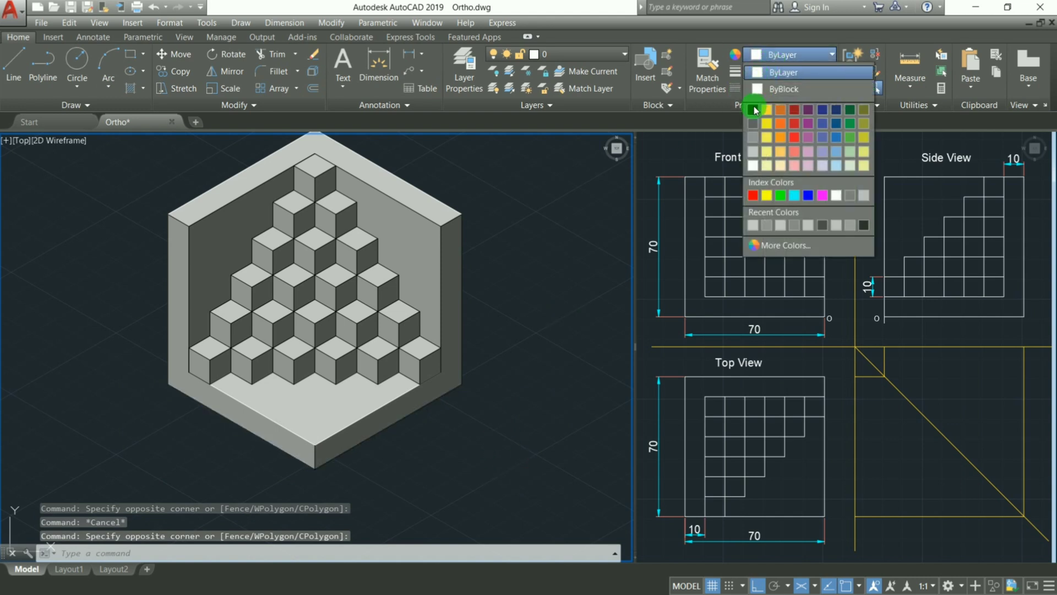
key("Escape")
key("Escape")
left_click(363, 417)
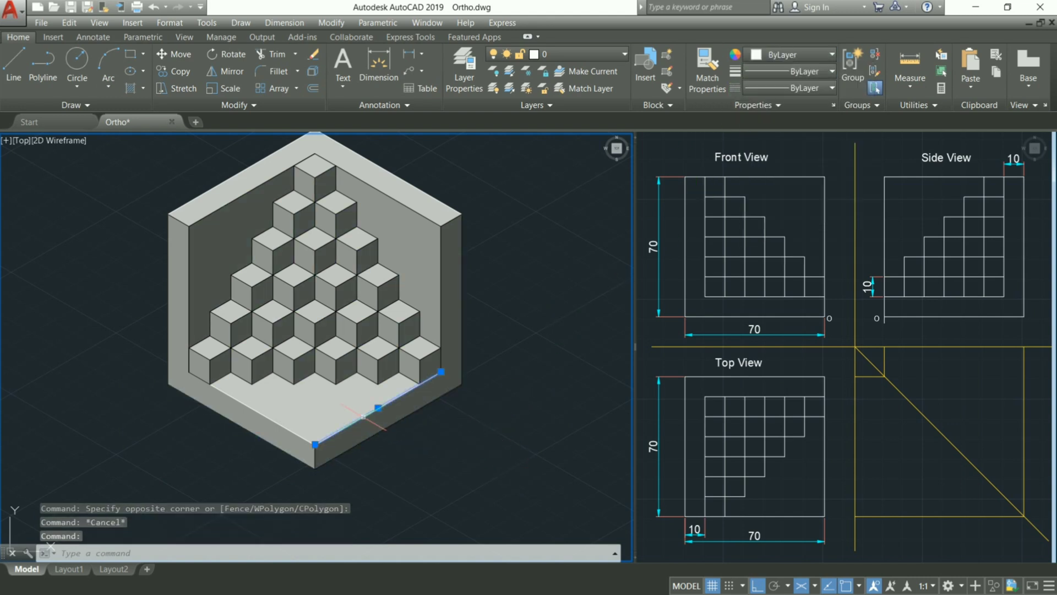
left_click(295, 432)
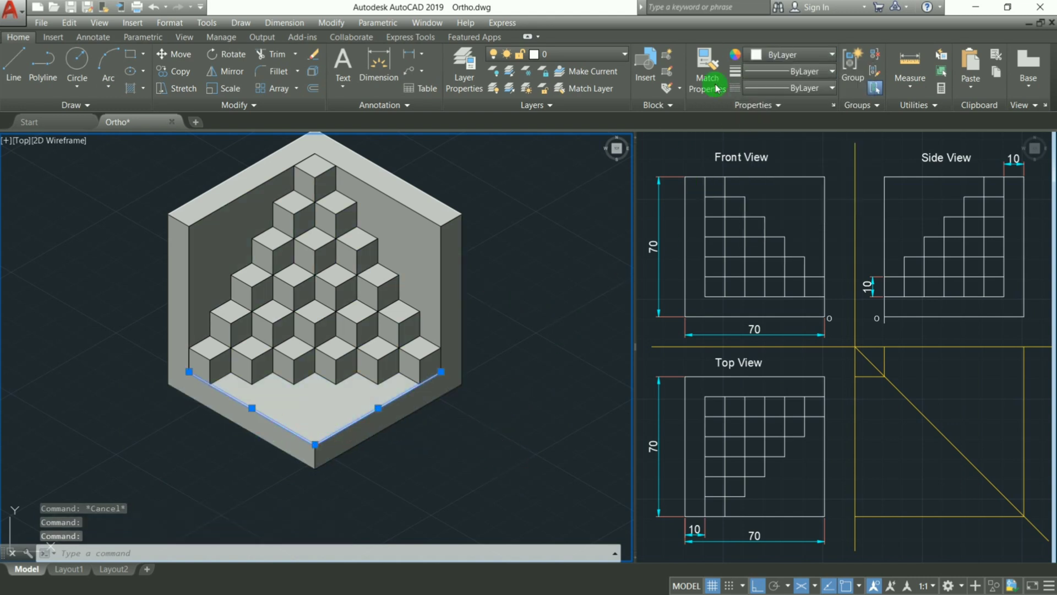
left_click(760, 59)
key("Escape")
key("Escape")
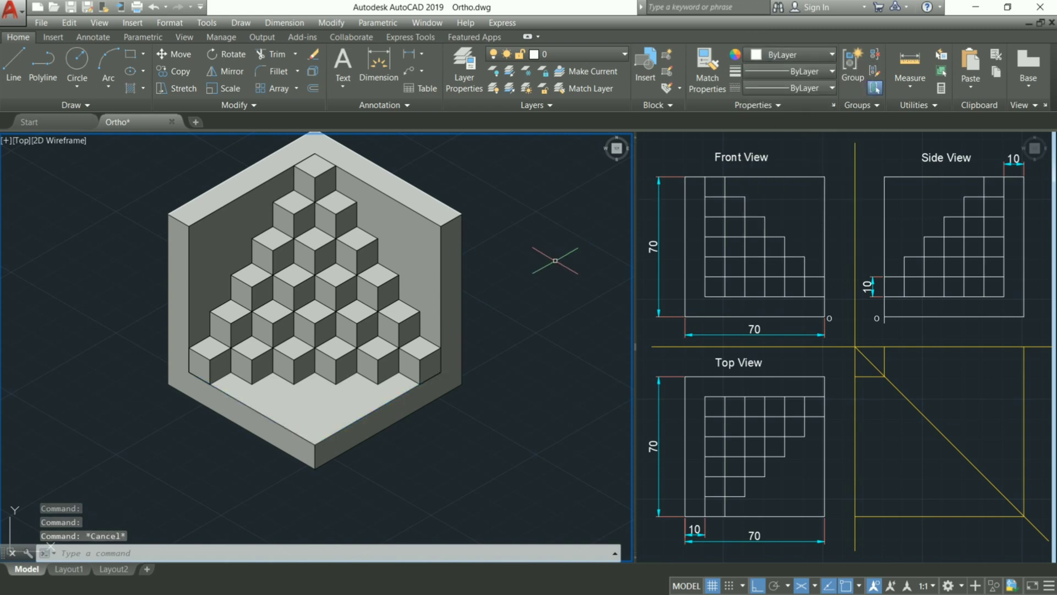
mouse_move(518, 346)
middle_mouse_down()
mouse_move(474, 385)
mouse_move(504, 427)
middle_mouse_up()
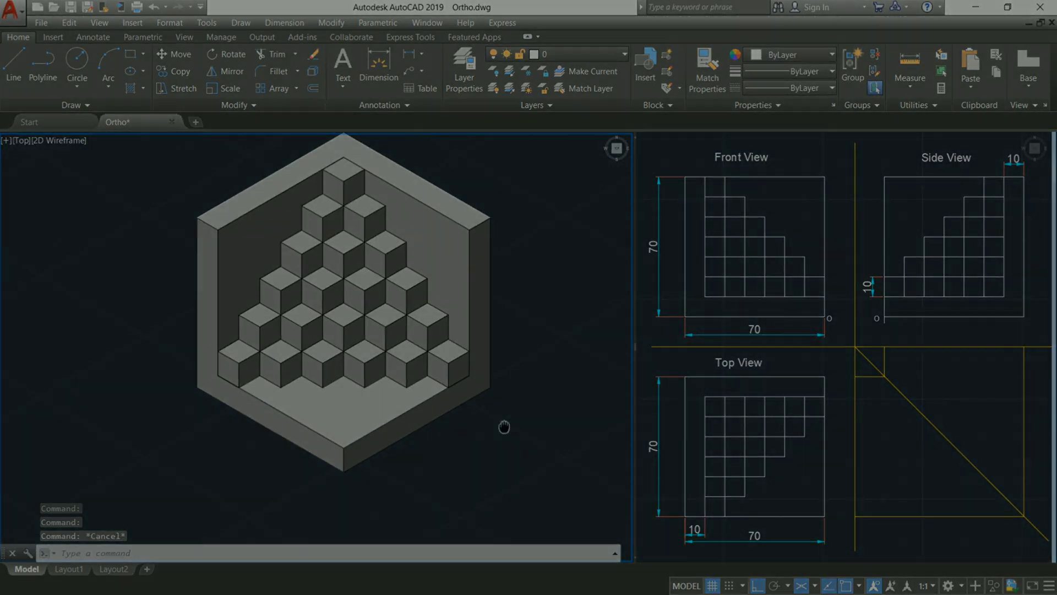